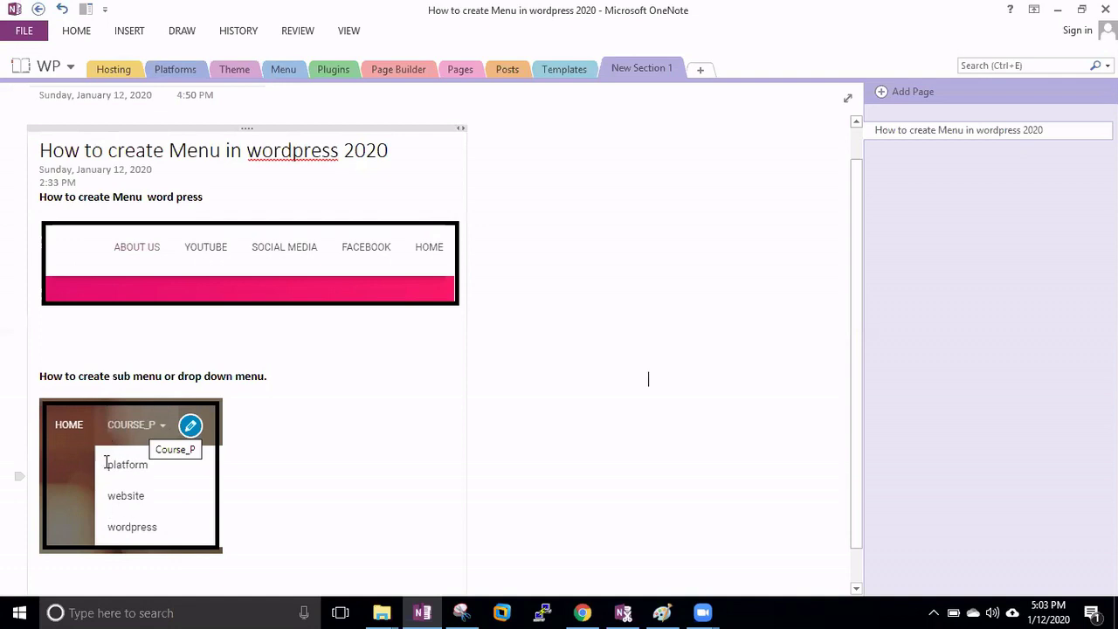
Step: Switch to the blogs.tekguru4u.com site in Chrome and open its Customizer with the Hestia theme
click(305, 399)
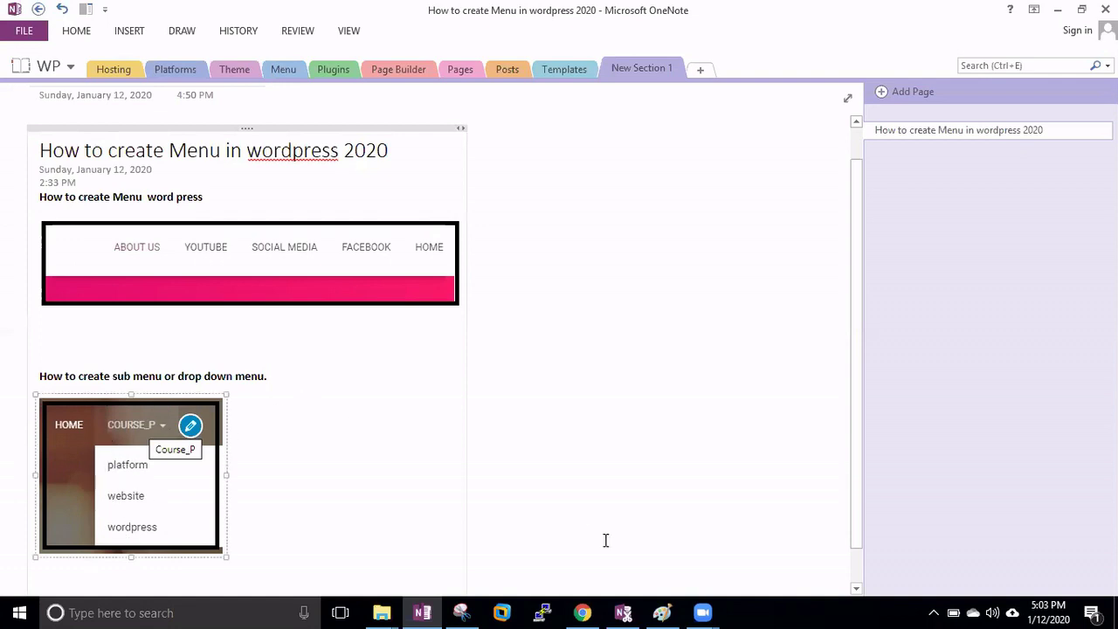
click(581, 612)
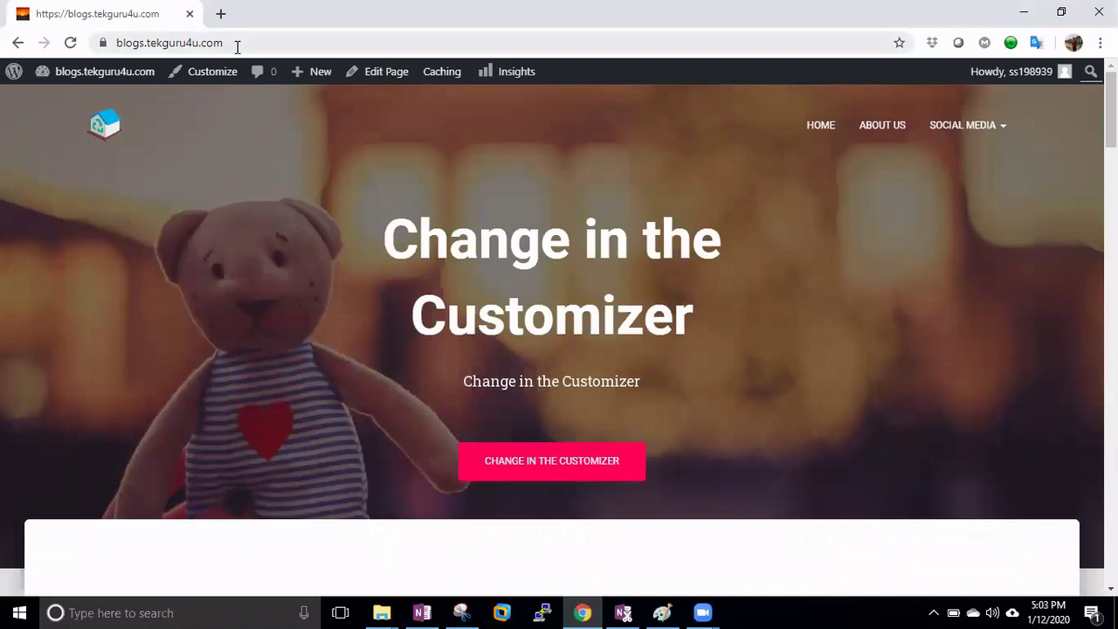
click(236, 43)
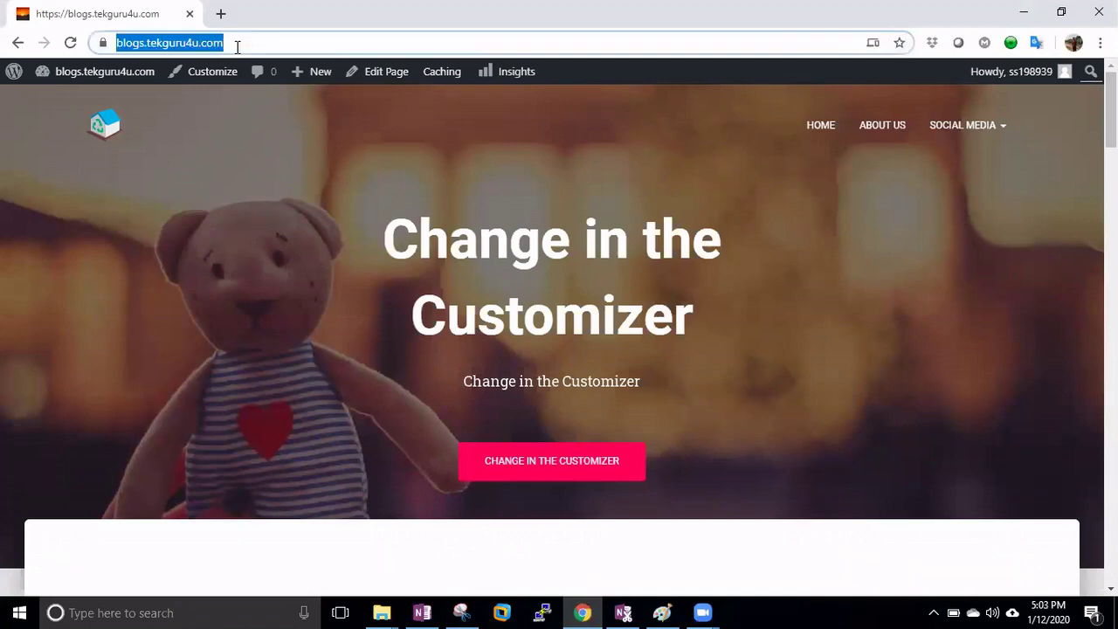
click(204, 77)
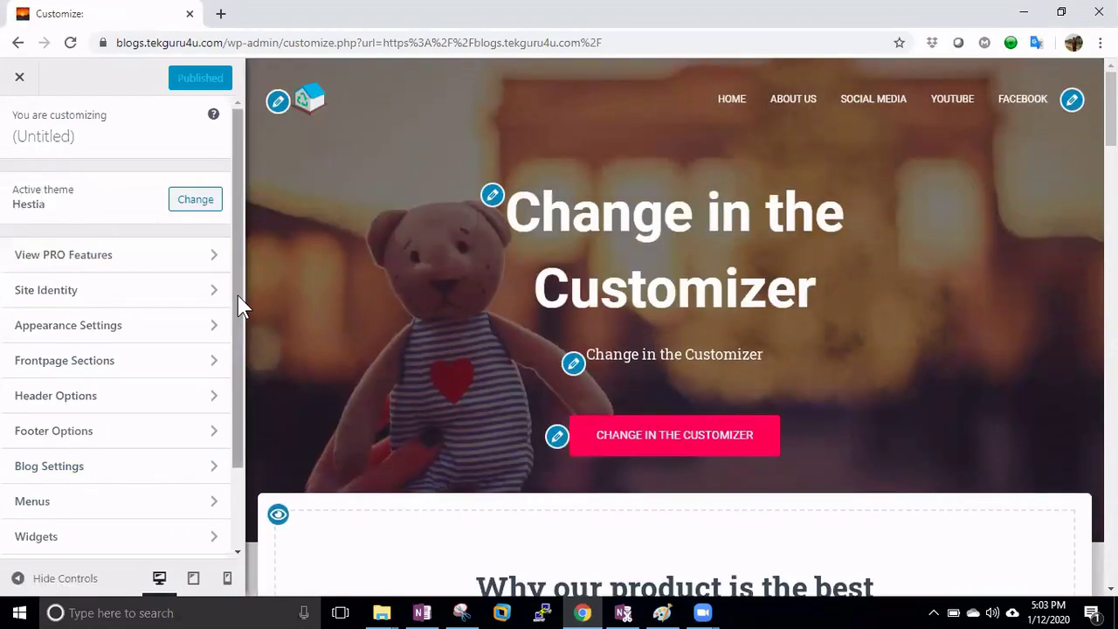
drag(239, 300, 239, 350)
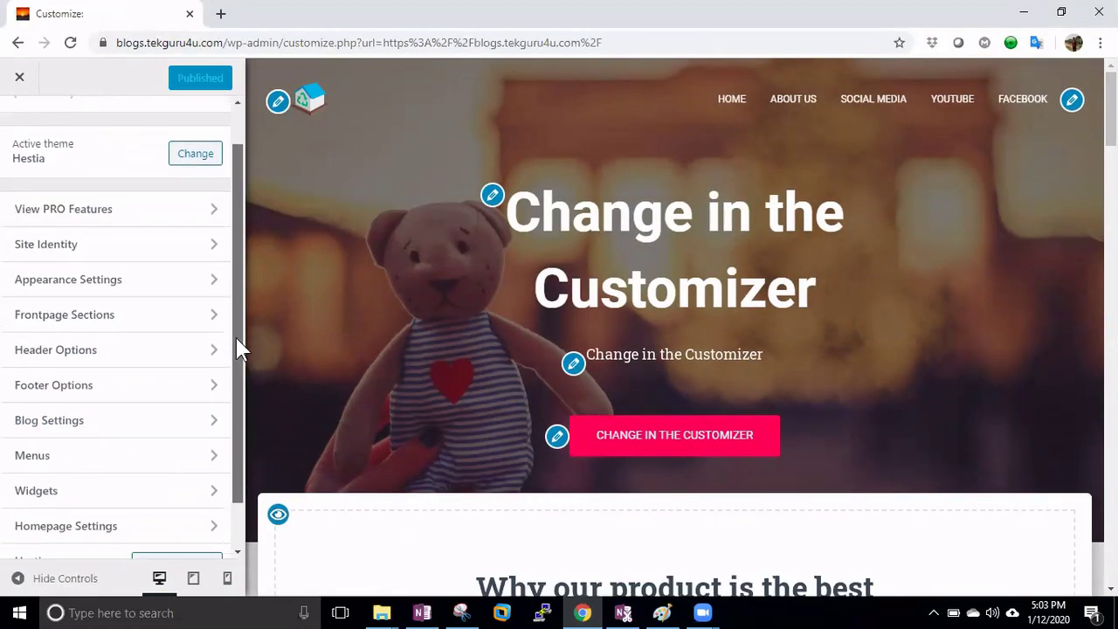
Step: Open the Menus section and delete the NEW MAIN menu
click(35, 453)
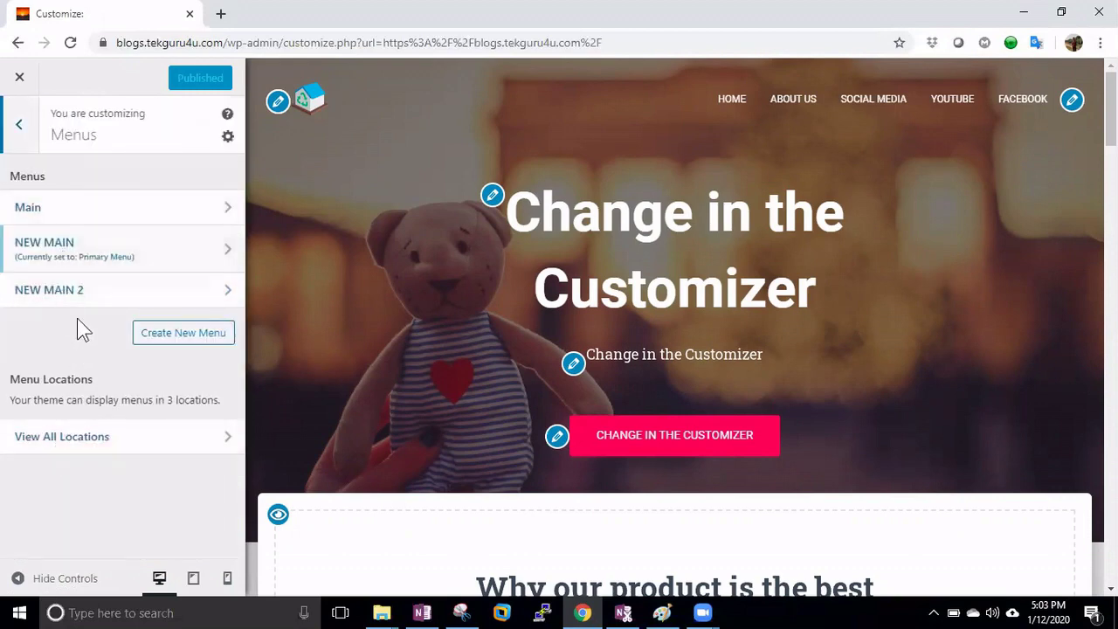
click(149, 256)
drag(233, 302, 245, 489)
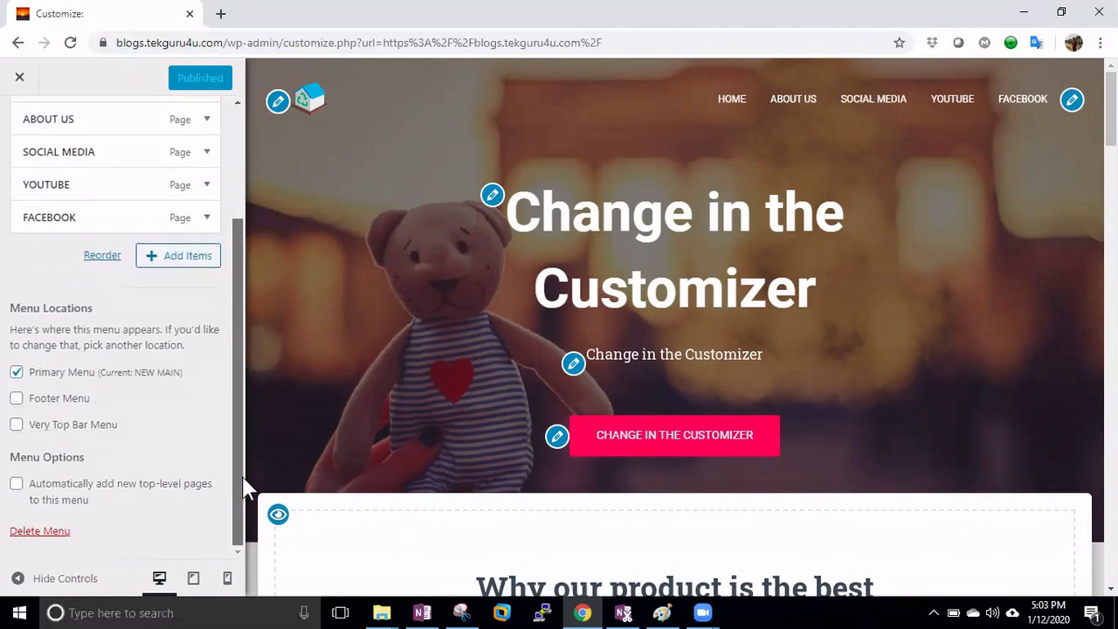
click(15, 531)
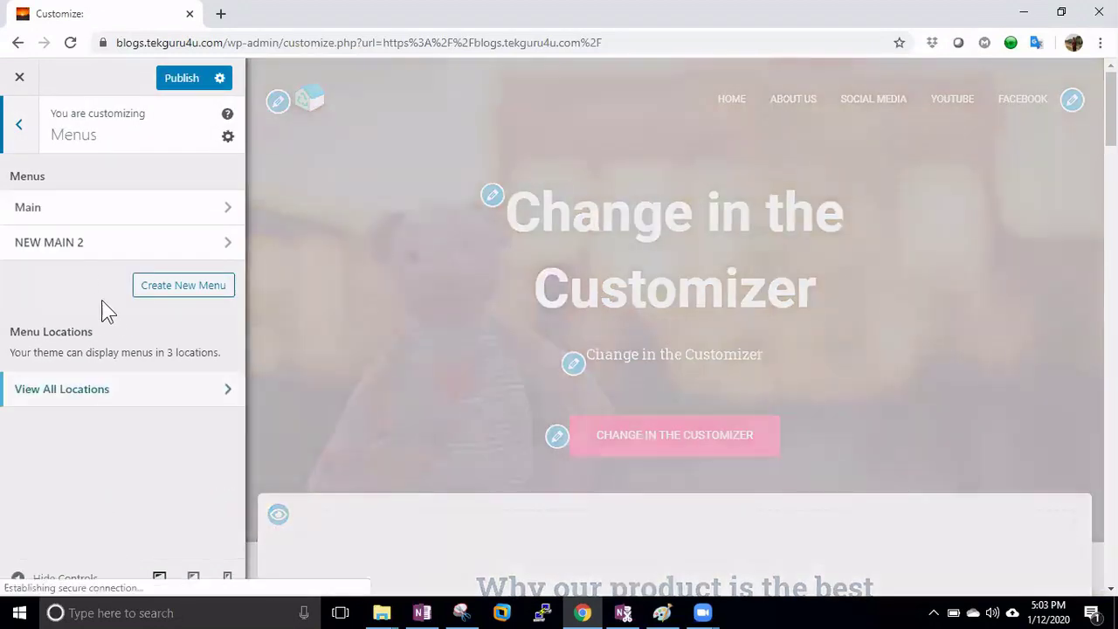
Step: Delete the NEW MAIN 2 menu as well
click(74, 253)
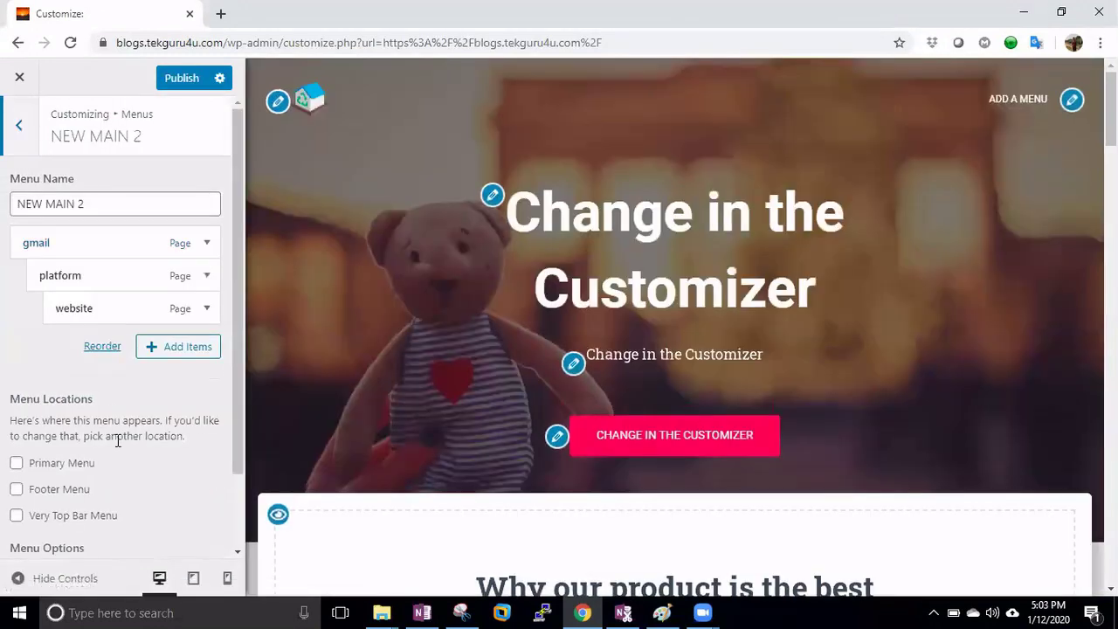
scroll(241, 502, down, 2)
click(25, 531)
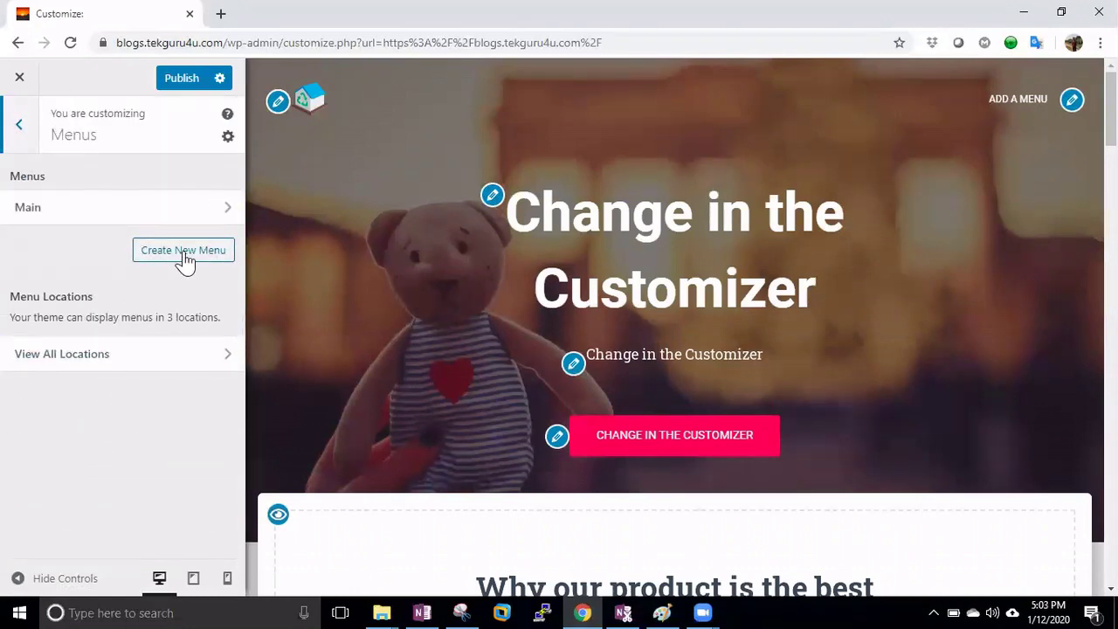
click(183, 253)
Step: Name the new menu 'Prim', tick the Primary Menu location, and continue to its editor
click(140, 206)
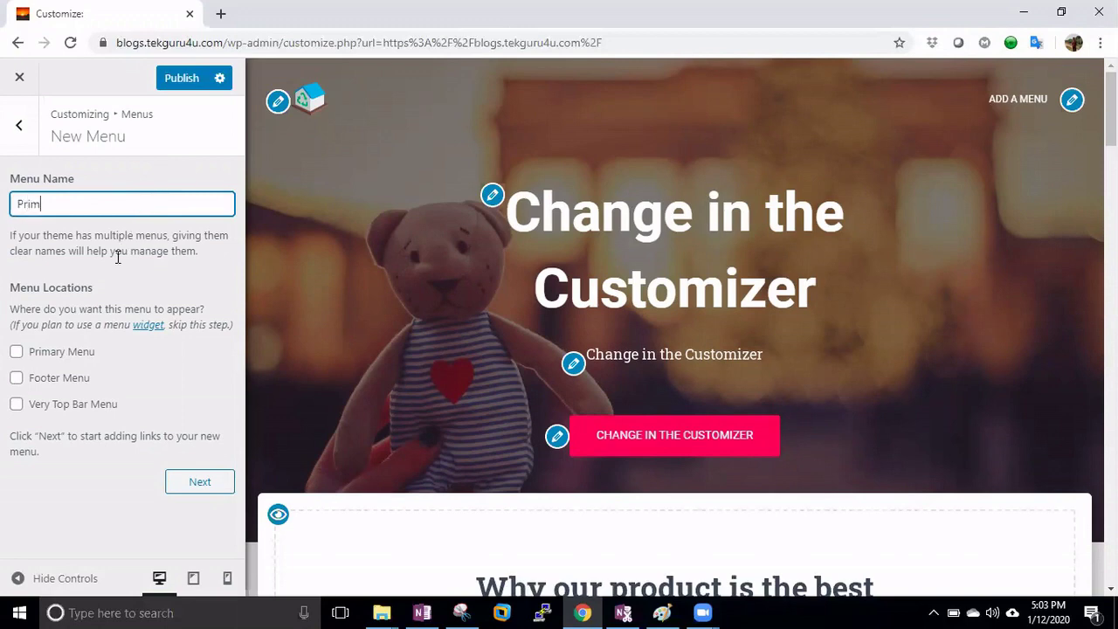
click(18, 352)
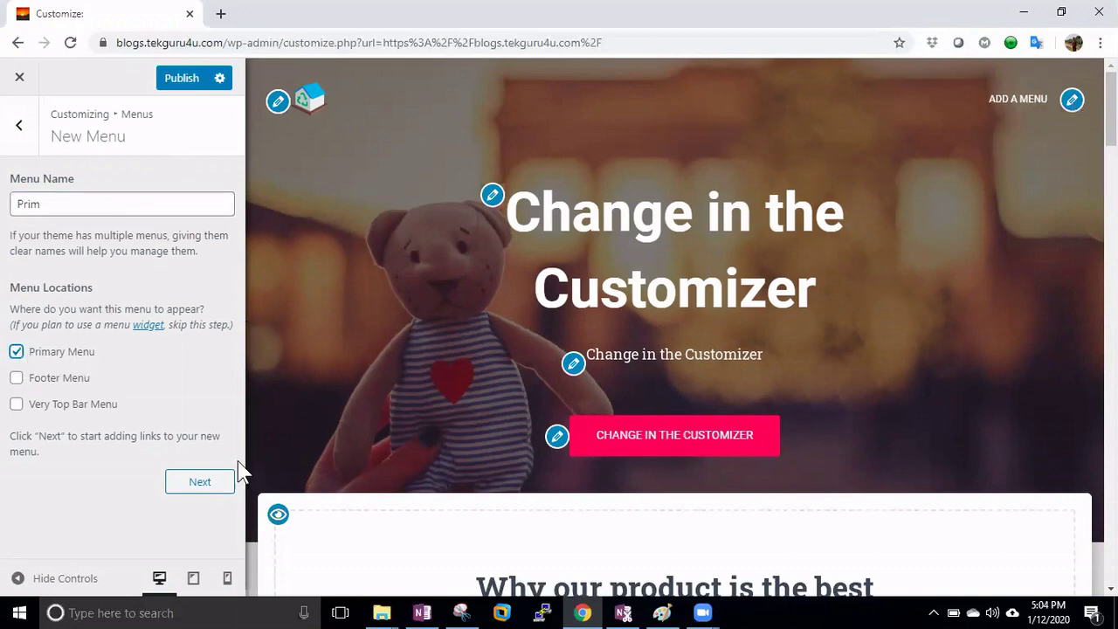
click(211, 482)
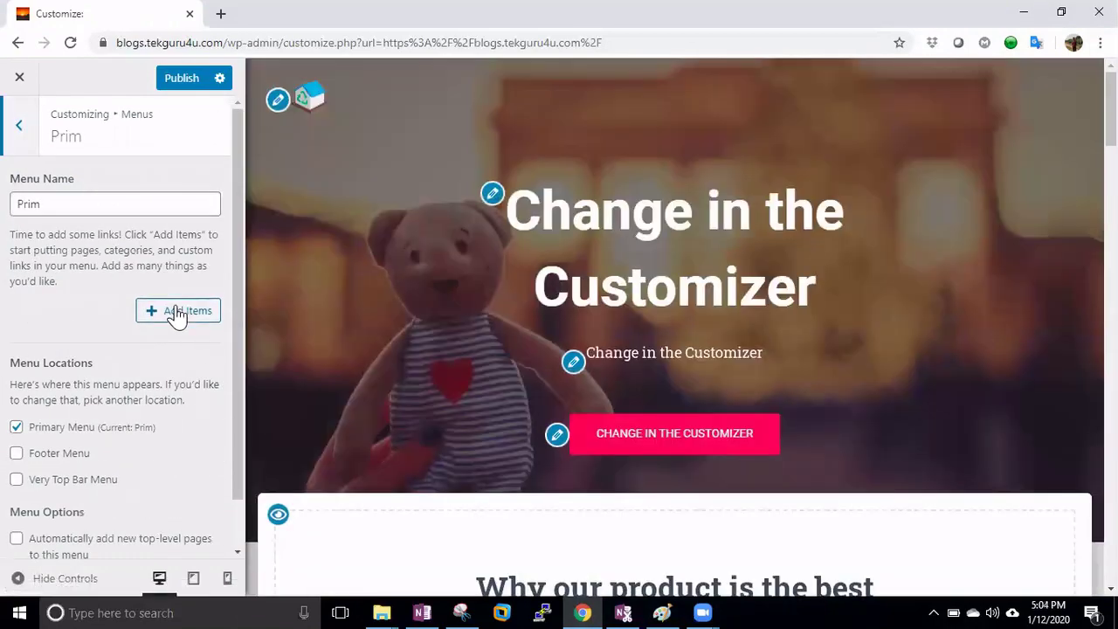
Step: From the Pages list, add Home, Course_P, platform, website, wordpress and ABOUT US to Prim
click(178, 315)
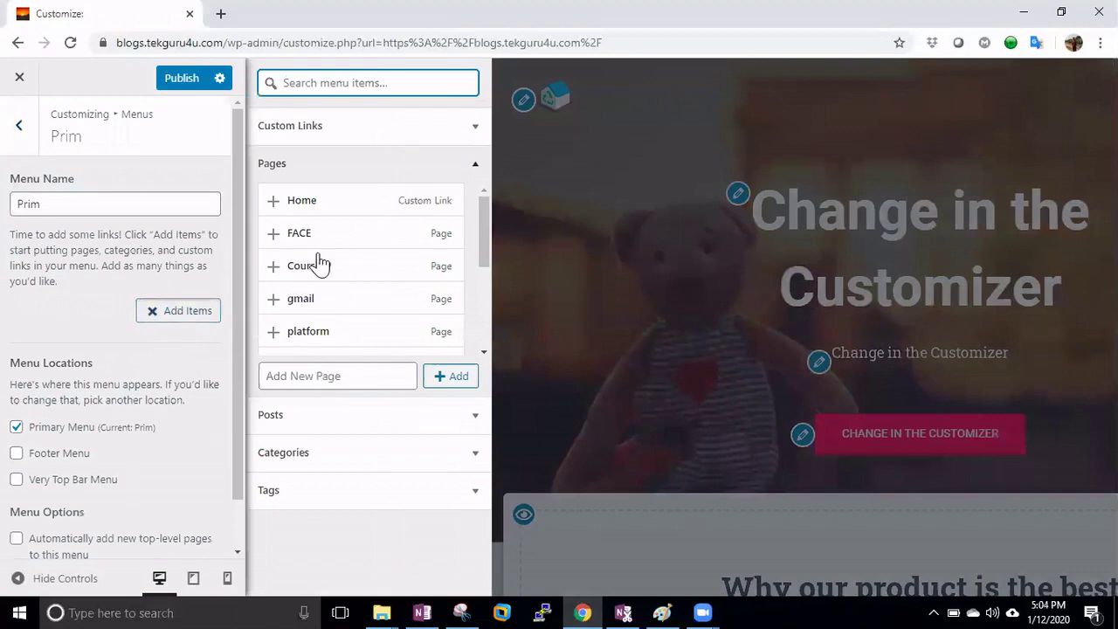
click(450, 175)
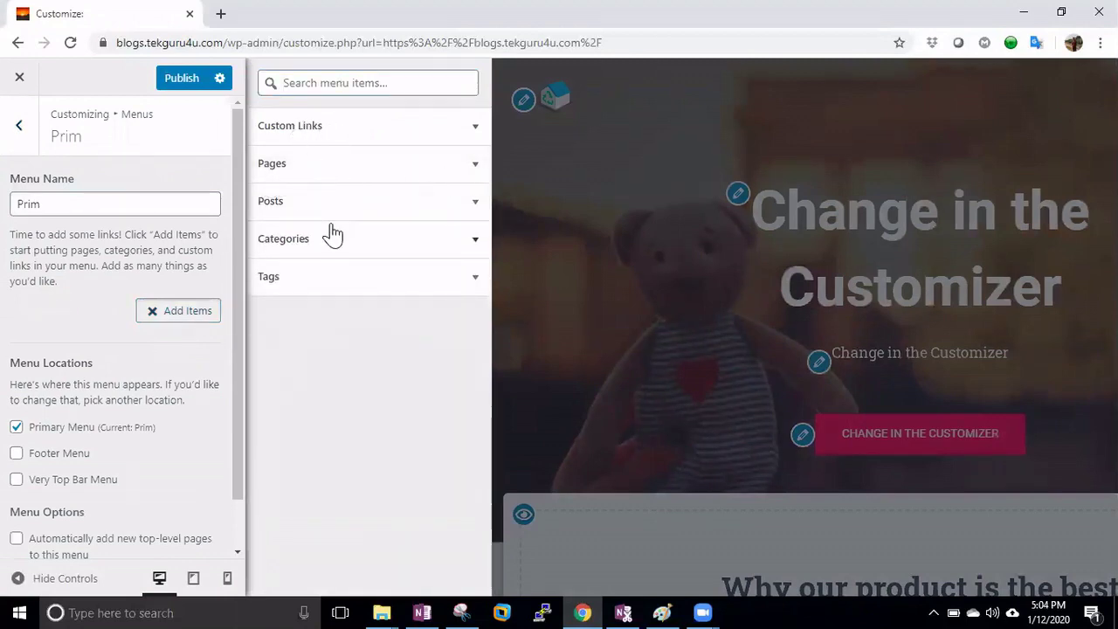
click(320, 175)
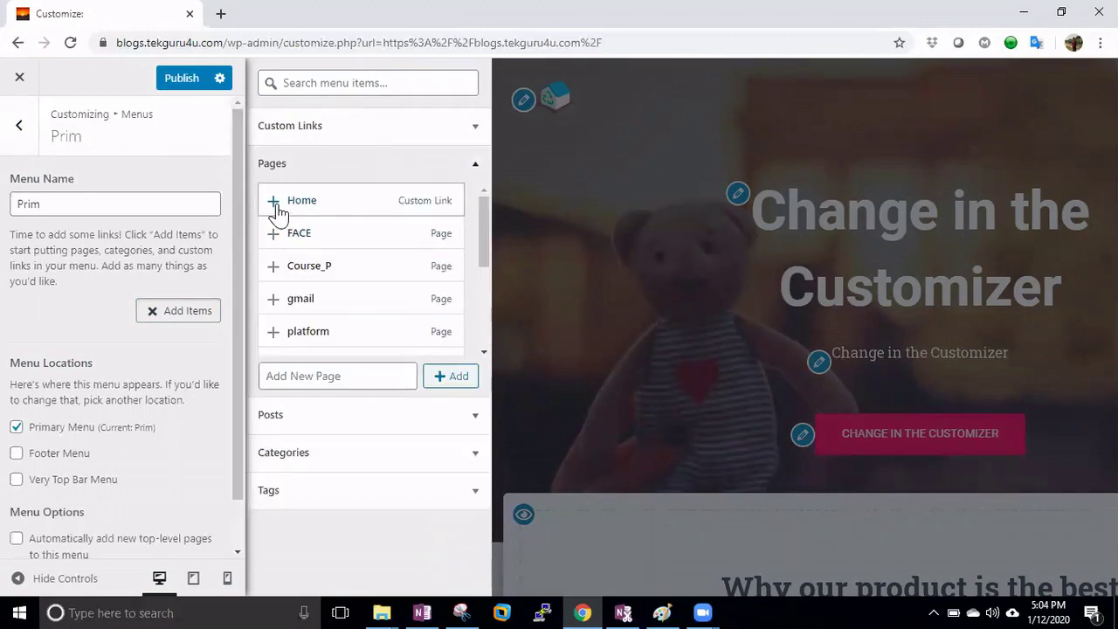
click(275, 202)
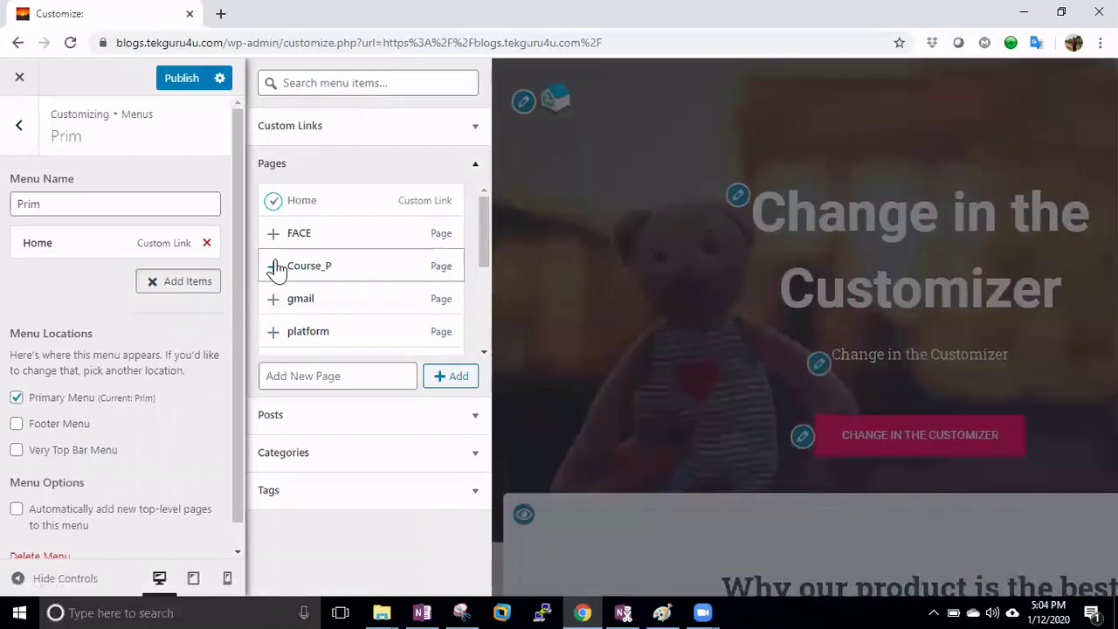
click(274, 267)
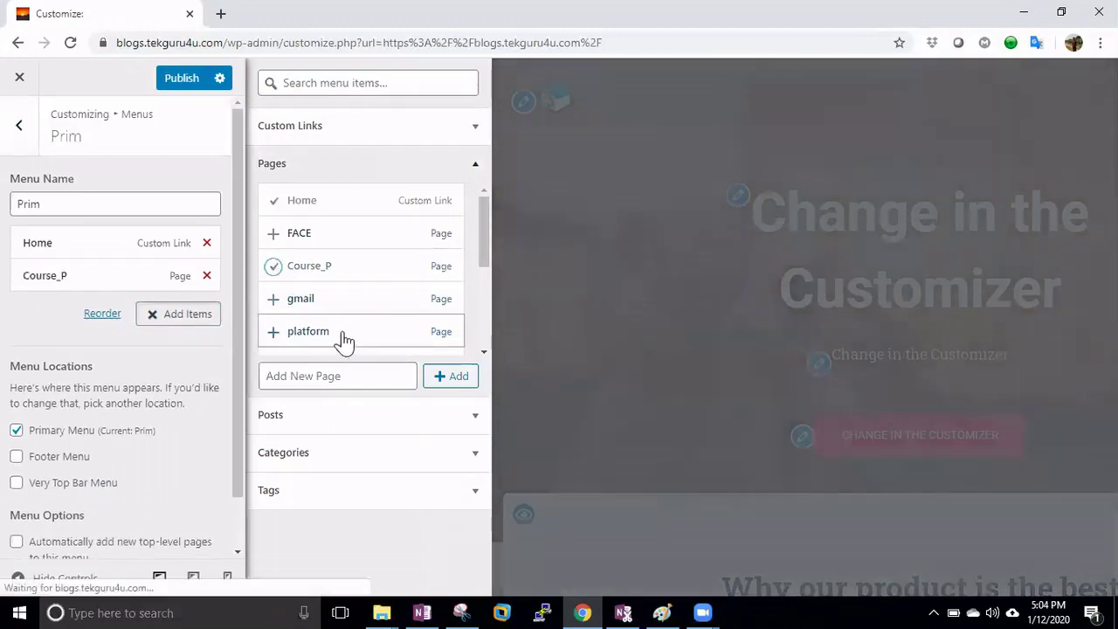
click(338, 340)
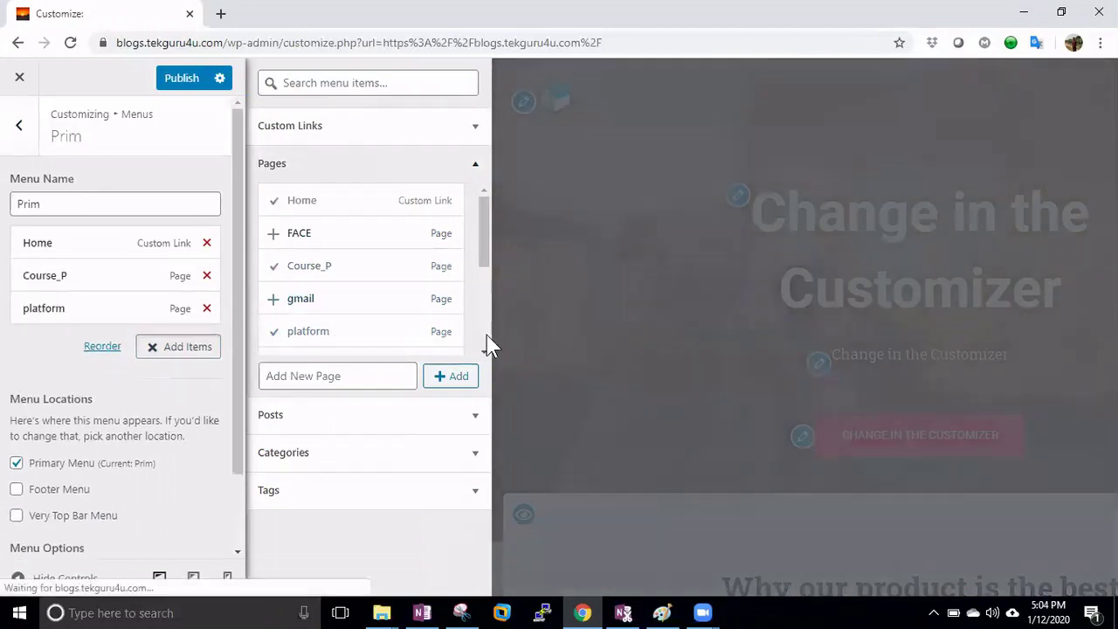
scroll(486, 343, down, 3)
click(307, 216)
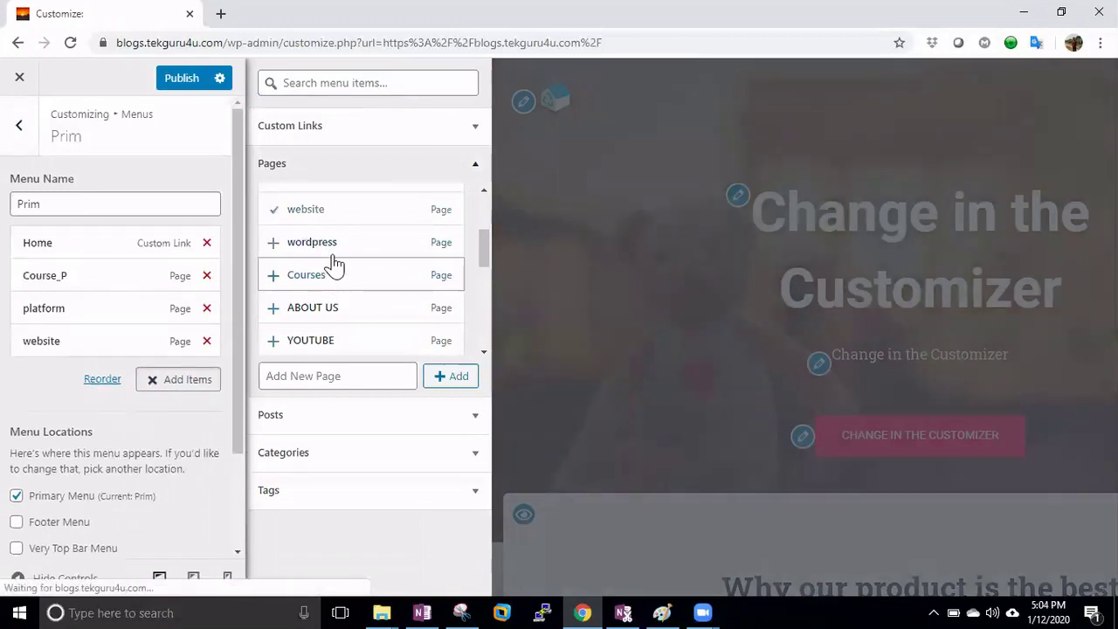
click(333, 250)
click(352, 312)
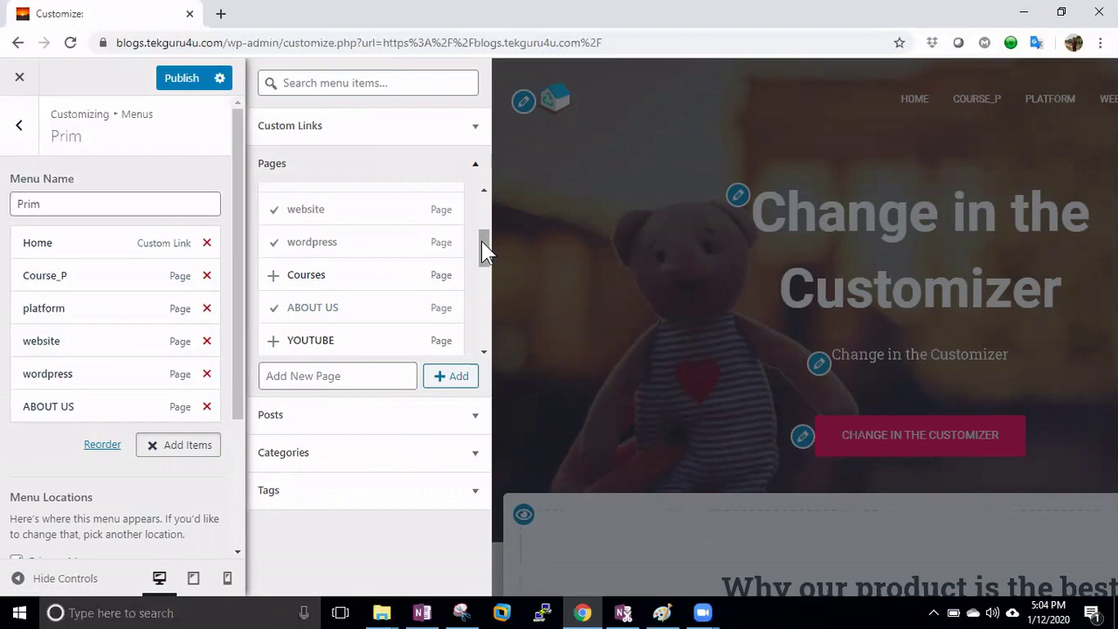
Step: Create a new page named 'weebly' and add it as the last Prim menu item
click(354, 377)
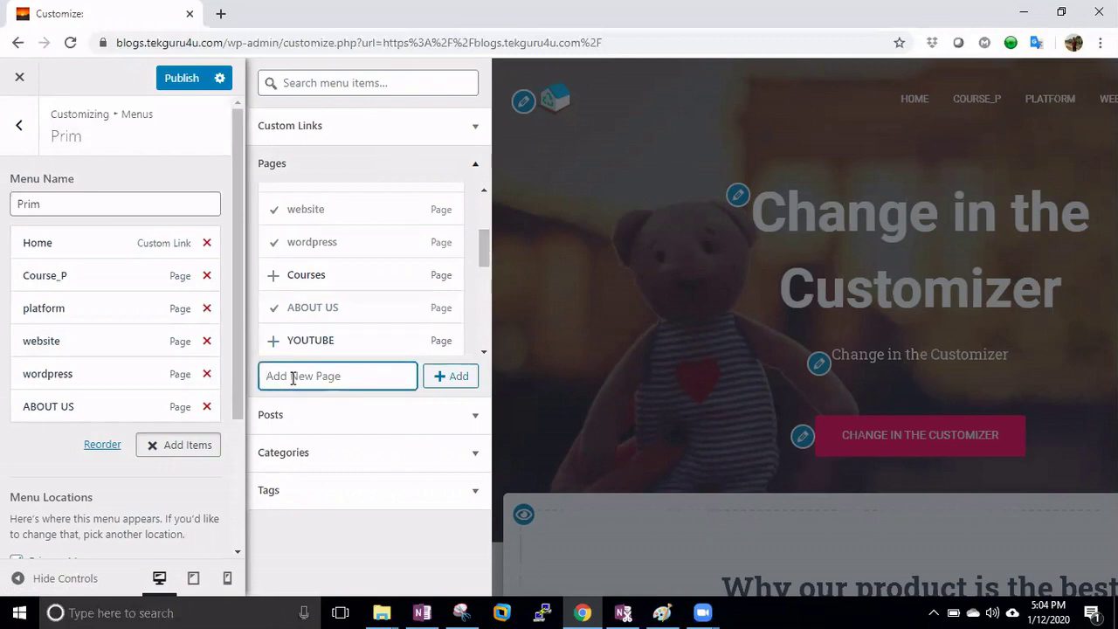
text(weebl)
right_click(293, 377)
key(Escape)
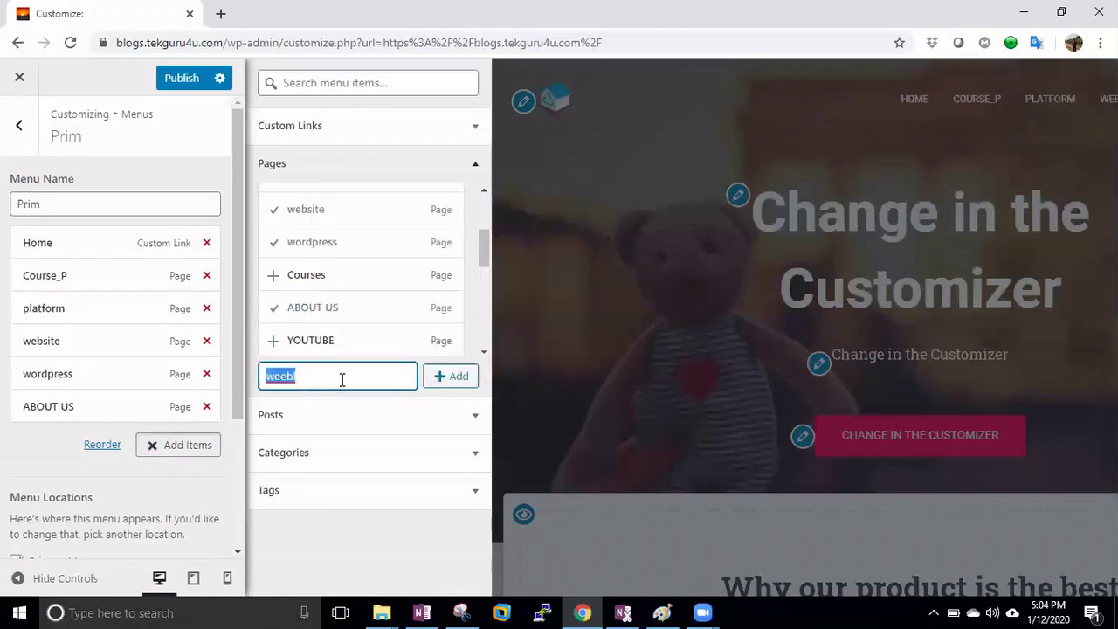
click(342, 377)
click(460, 386)
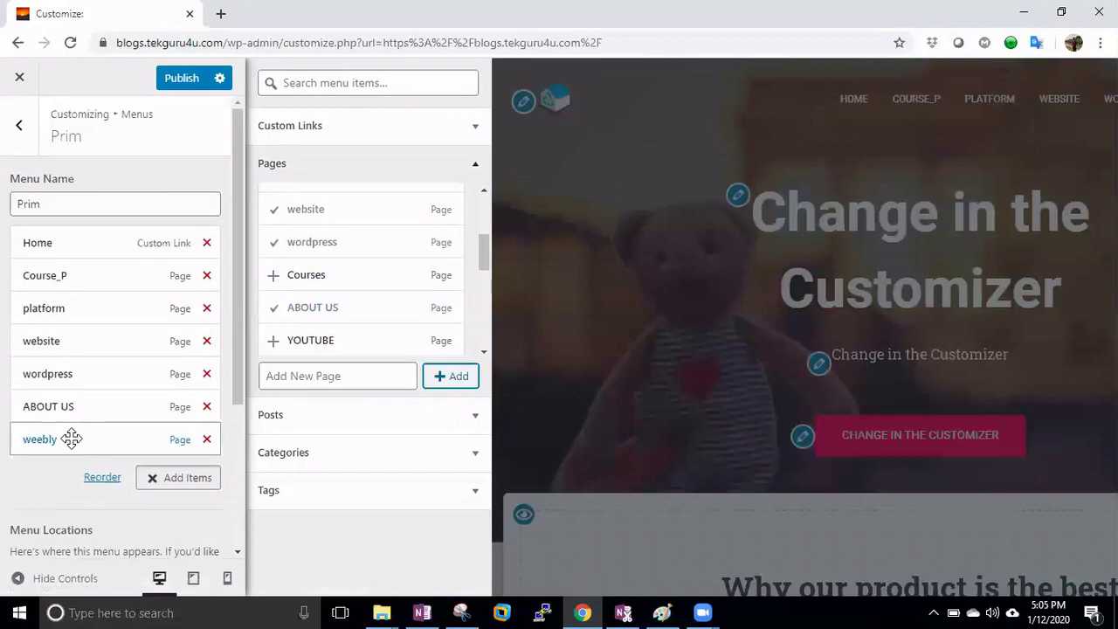
scroll(236, 398, down, 3)
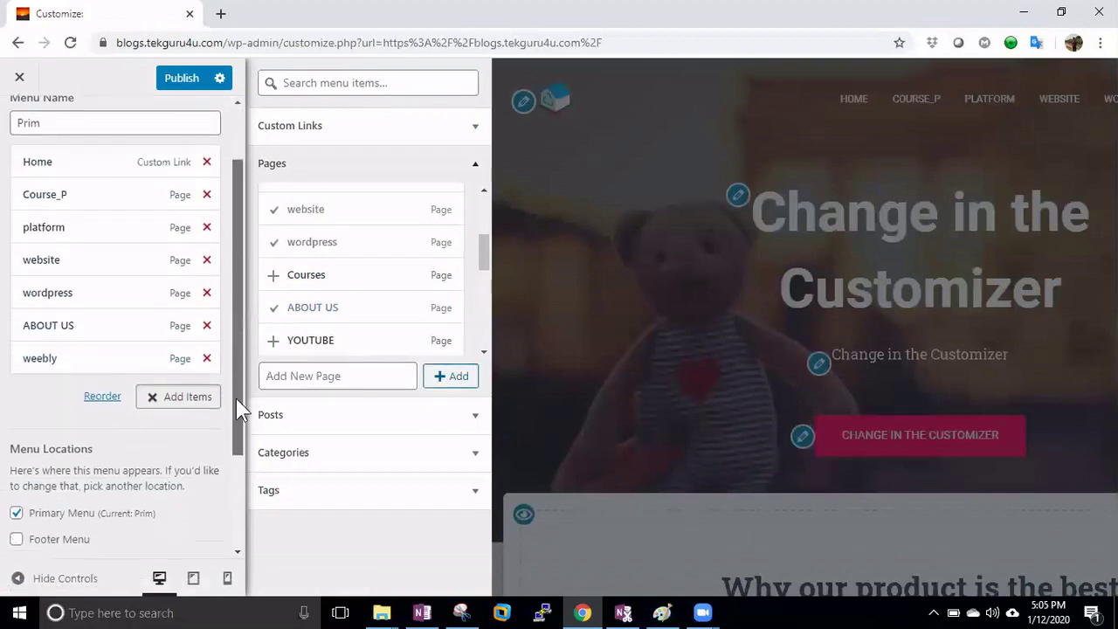
scroll(240, 284, up, 3)
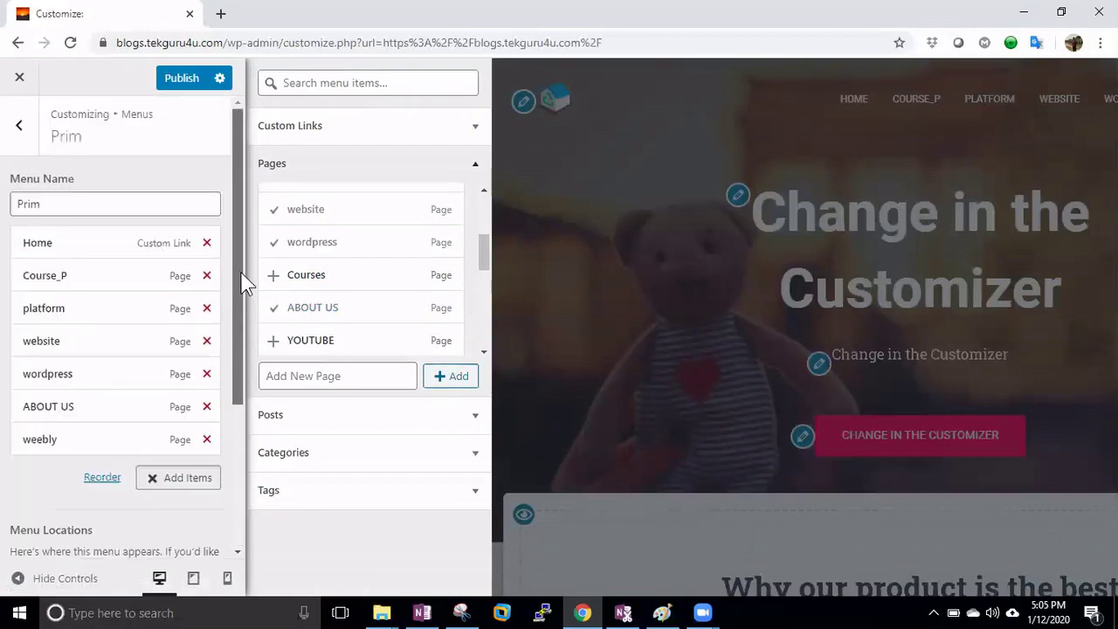
Step: Publish the Prim menu and load the live blog in a new browser tab
click(183, 87)
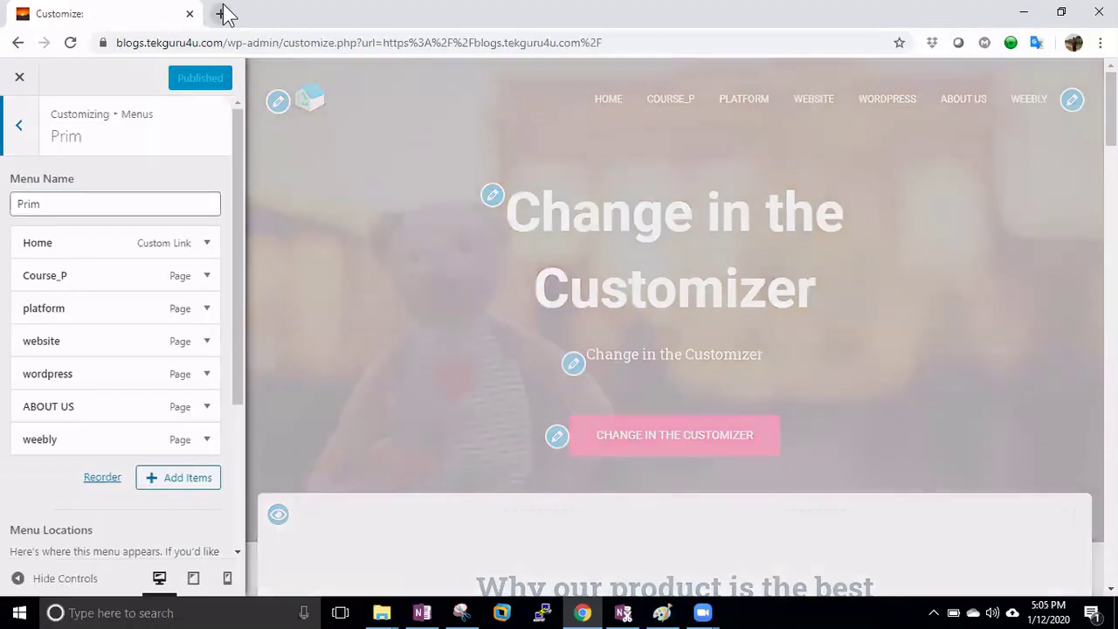
click(223, 14)
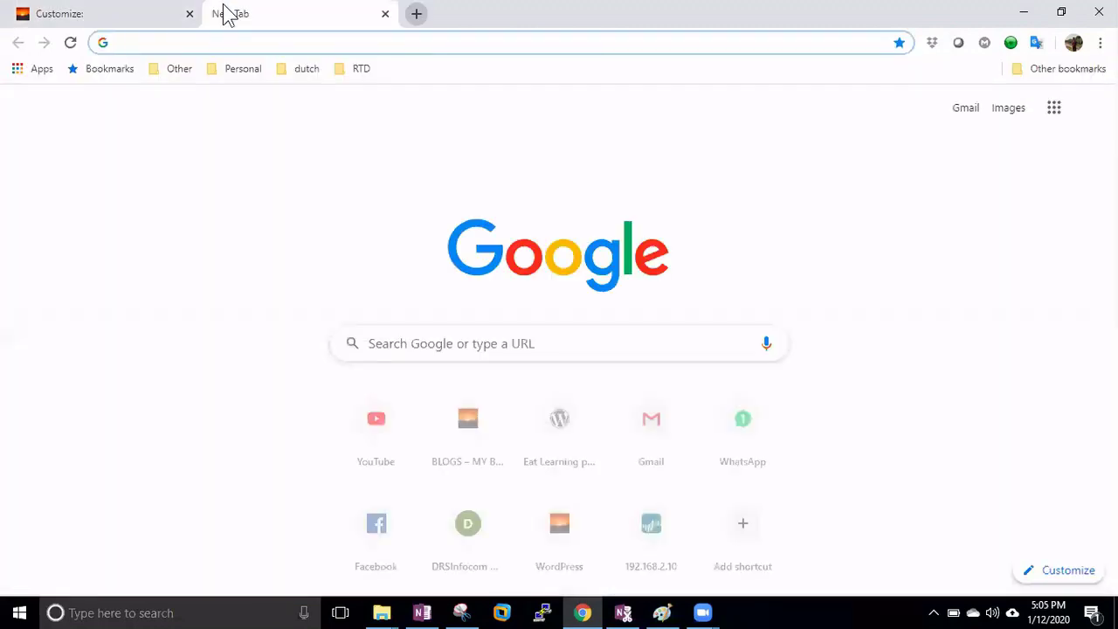
text(blo)
key(Return)
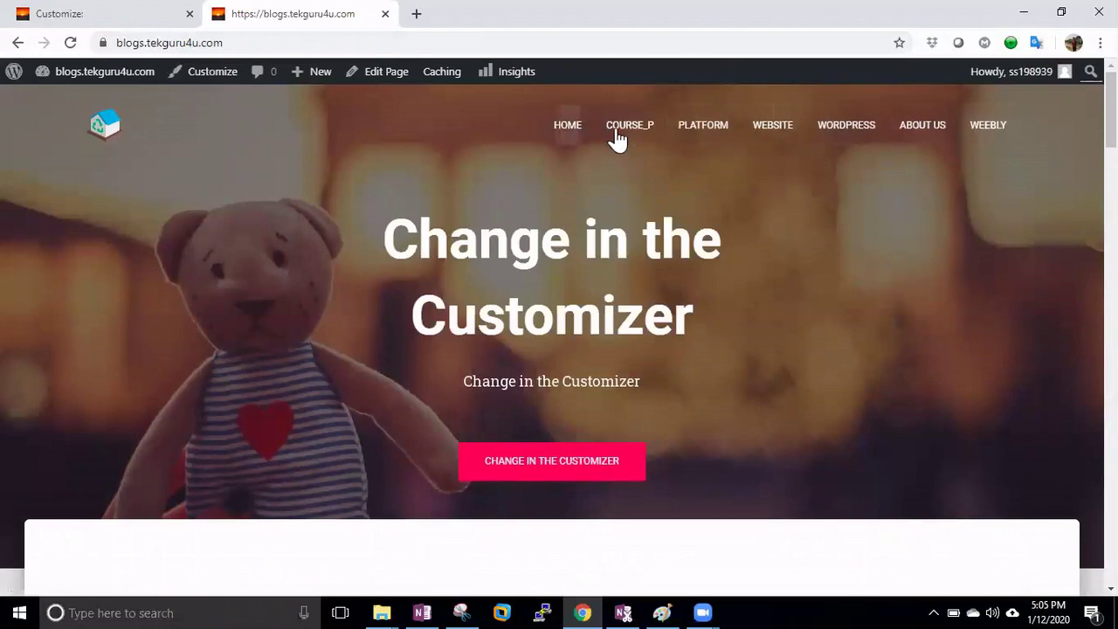
Step: Move website above platform and ABOUT US below weebly, publish, and verify on the live site
click(105, 12)
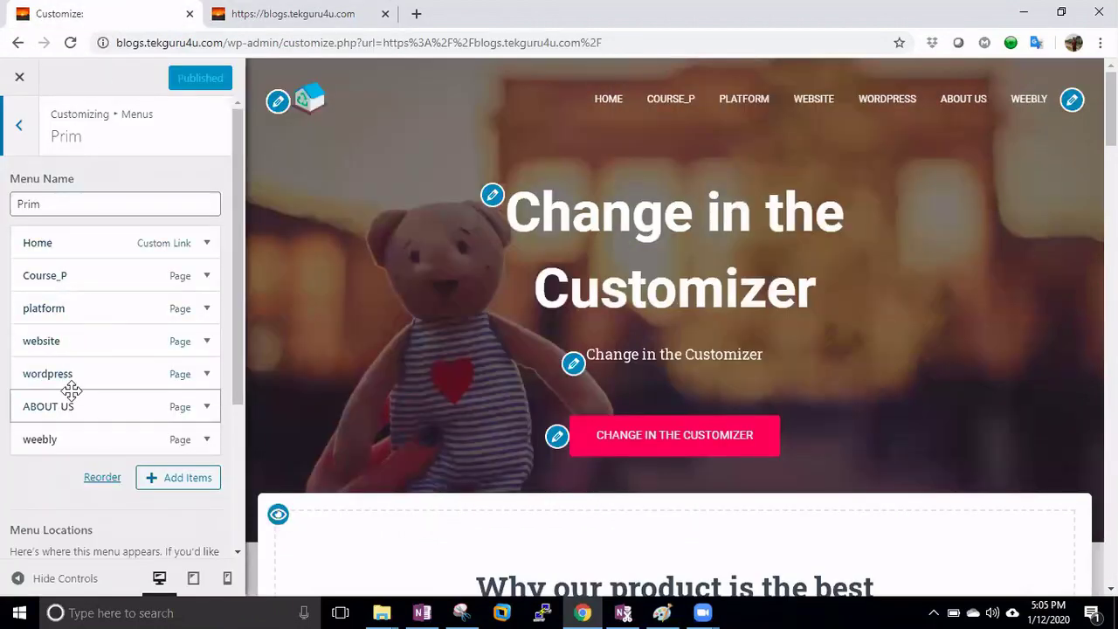
drag(83, 340, 83, 308)
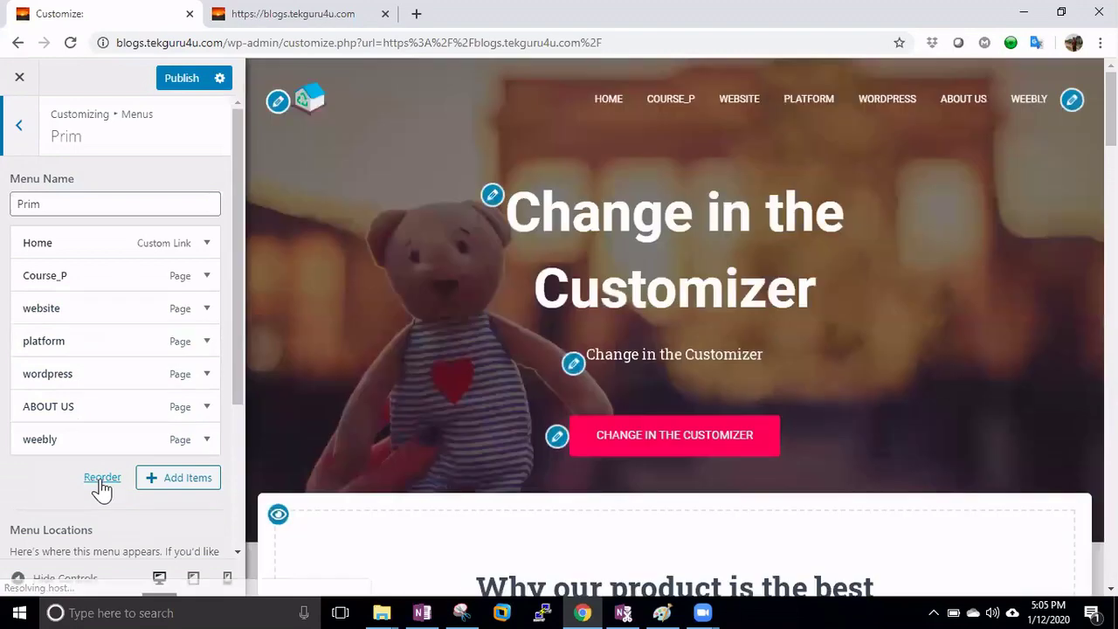
click(101, 484)
click(158, 408)
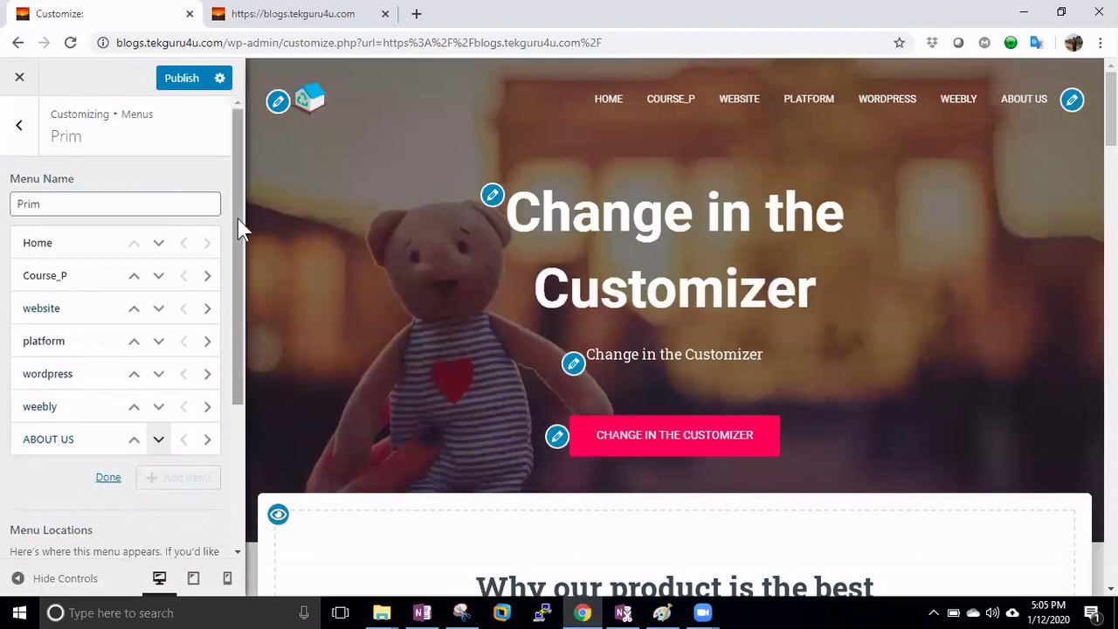
click(291, 13)
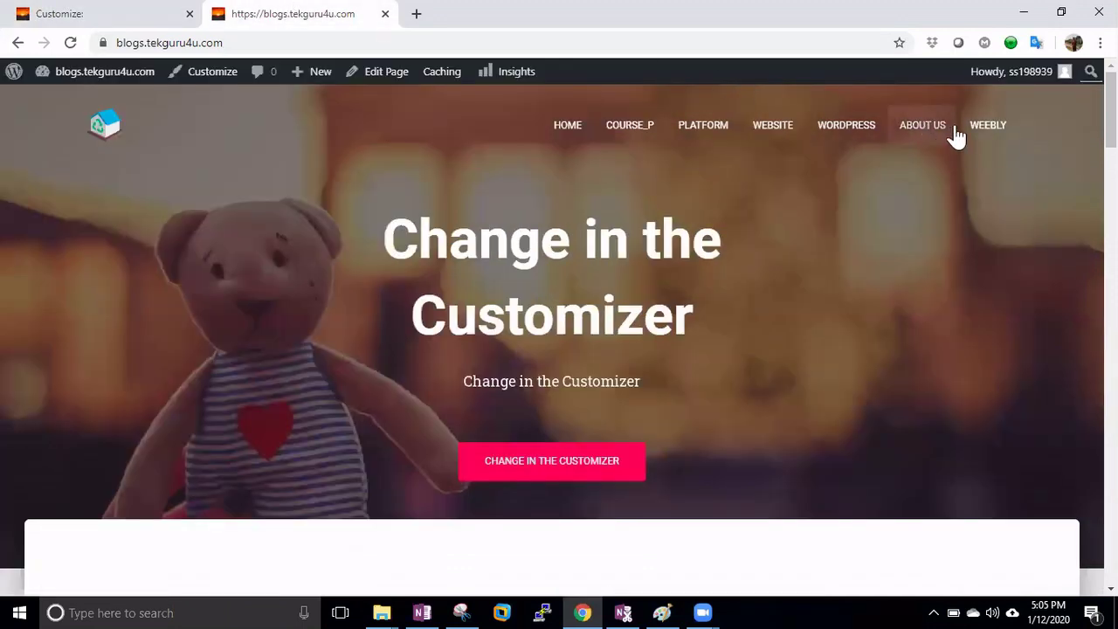
click(122, 13)
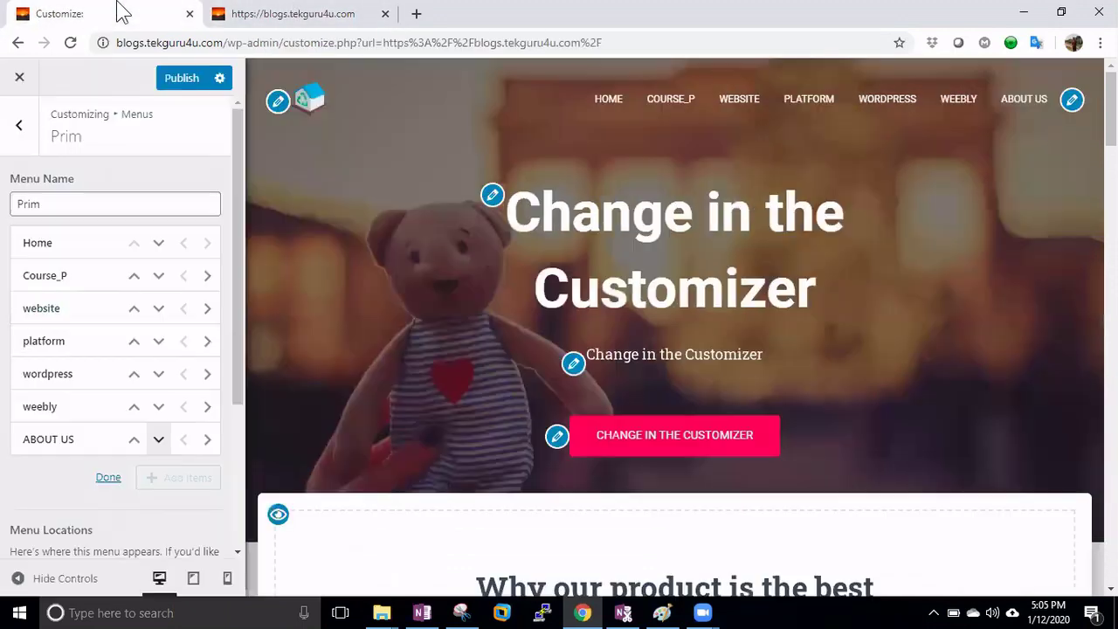
click(170, 83)
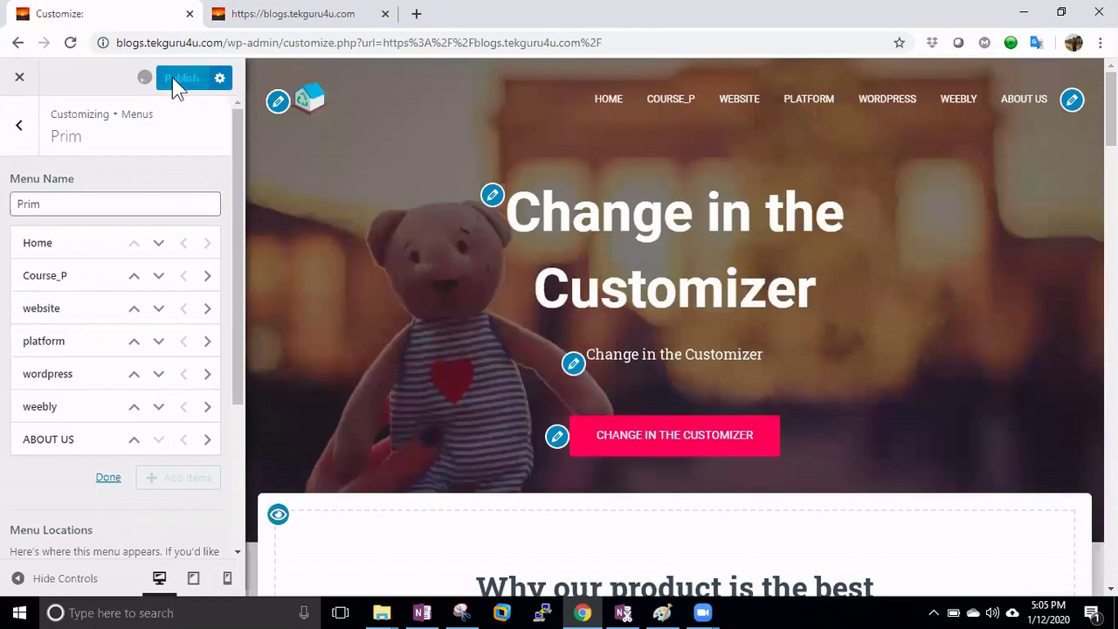
click(268, 12)
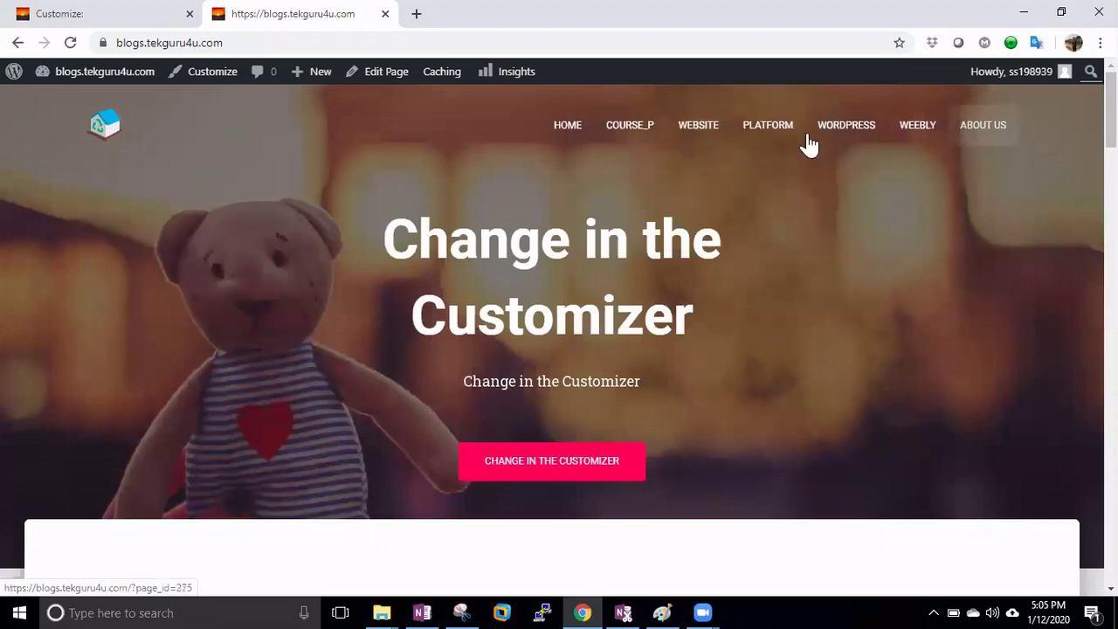
click(130, 12)
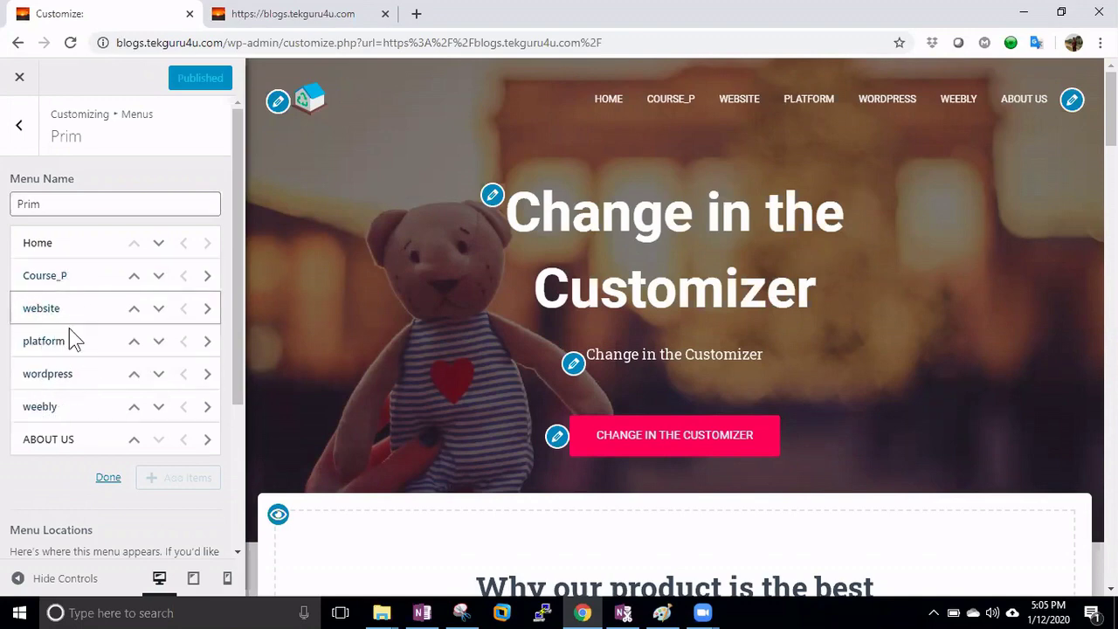
Step: Indent website, platform, wordpress and weebly one level under Course_P and publish
click(109, 480)
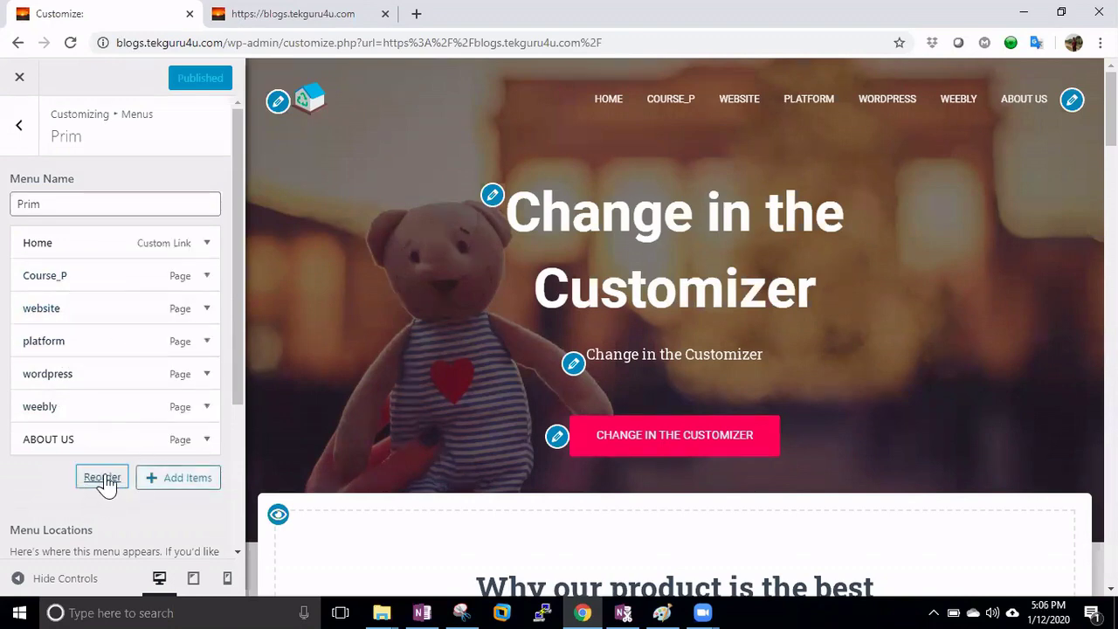
click(103, 479)
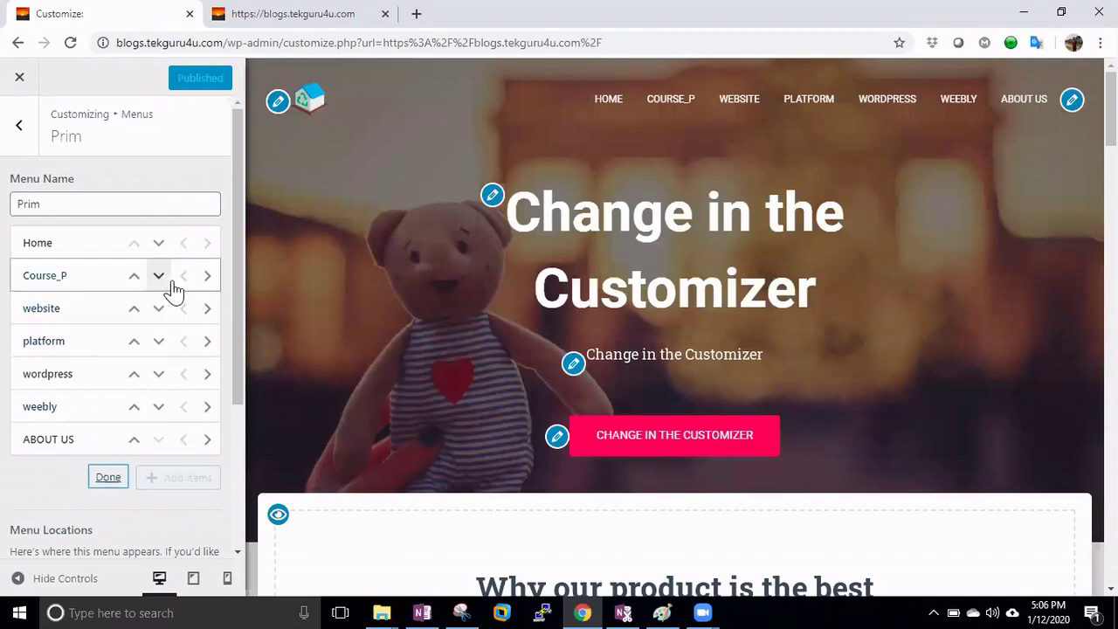
click(209, 311)
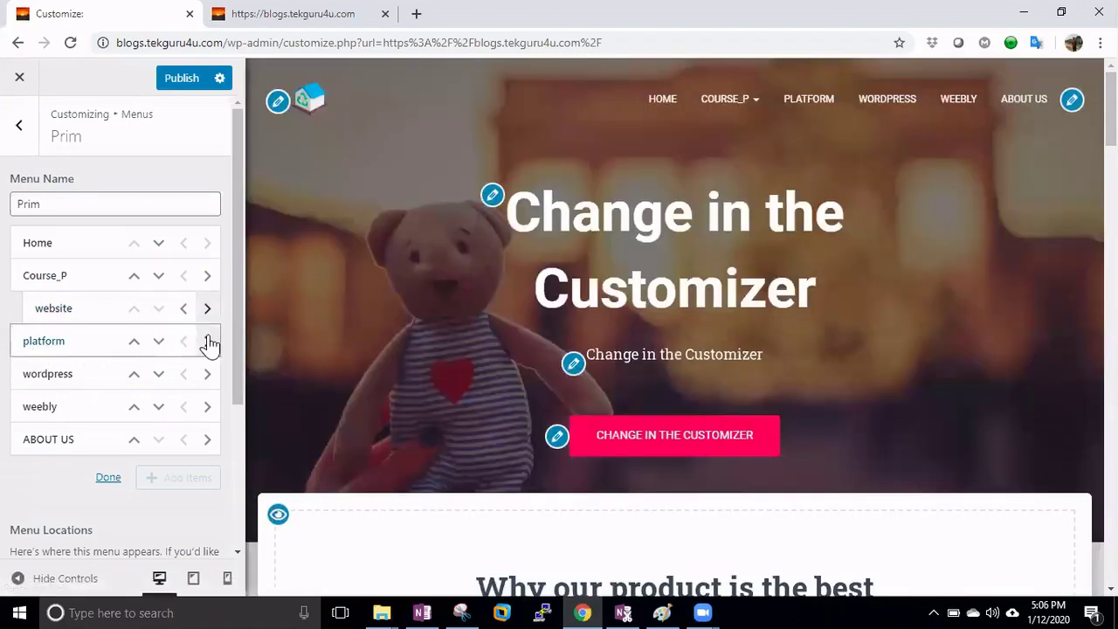
click(208, 342)
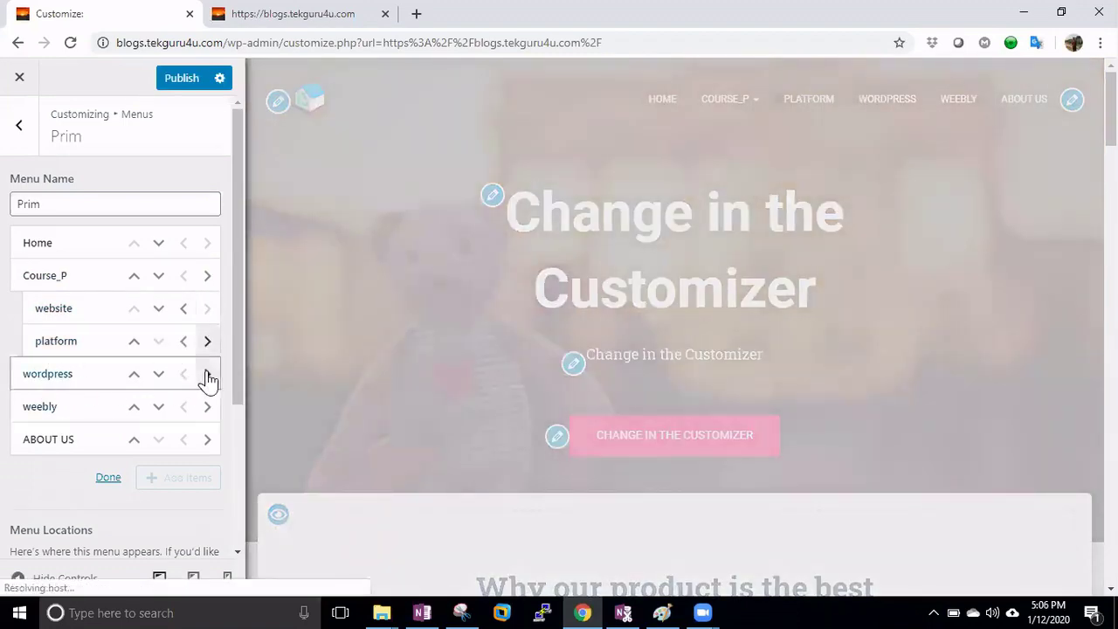
click(207, 377)
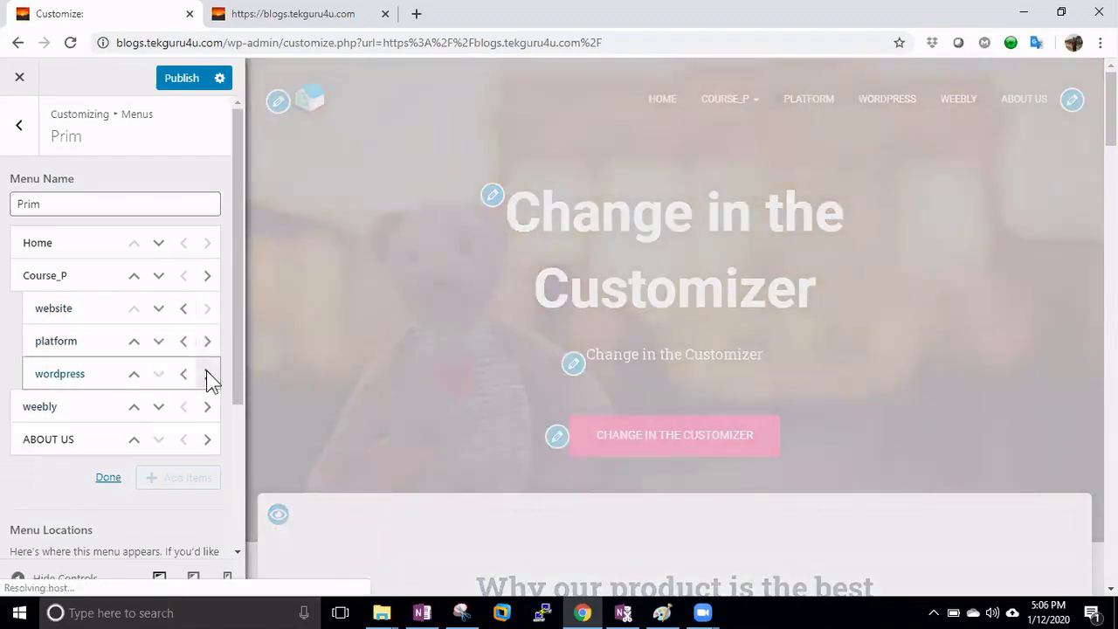
click(207, 408)
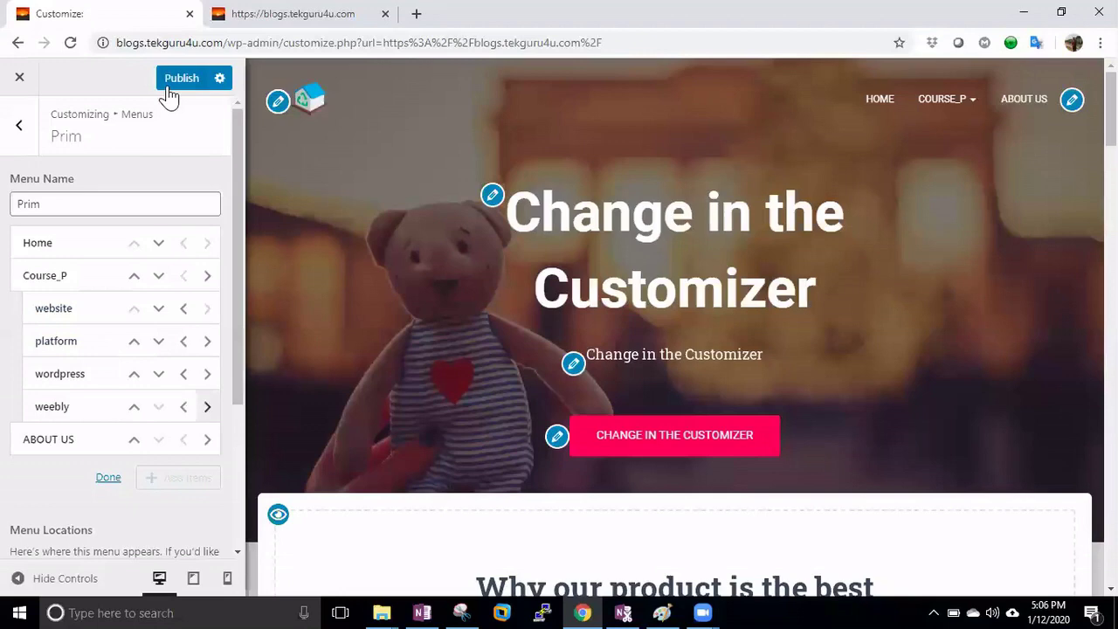
click(174, 83)
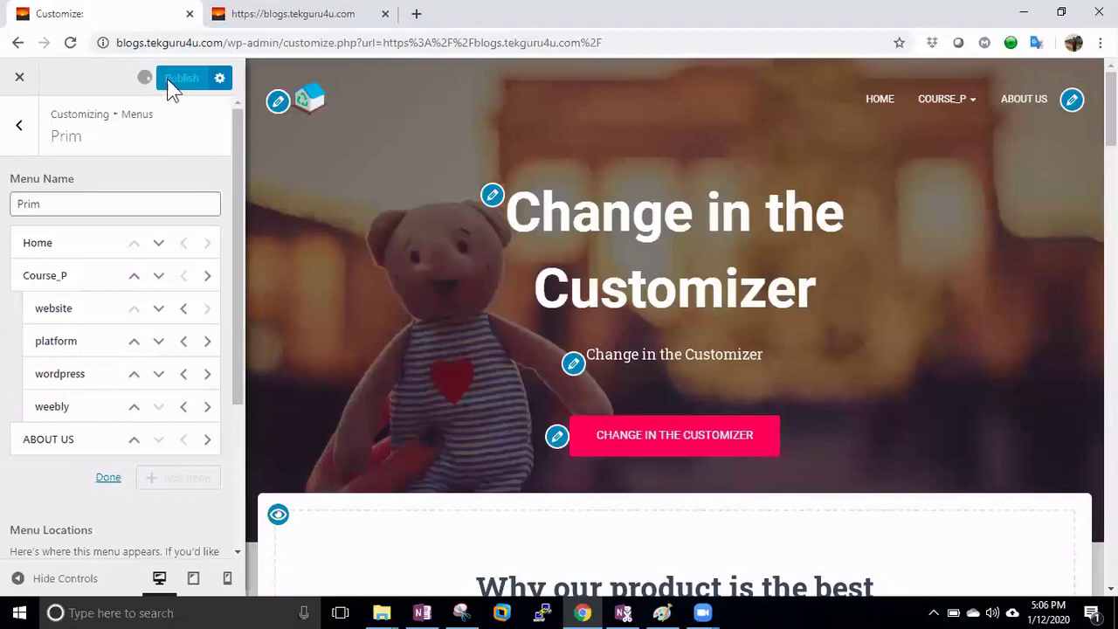
Step: Reload the live site and test the weebly entry in the COURSE_P dropdown
click(270, 13)
click(71, 43)
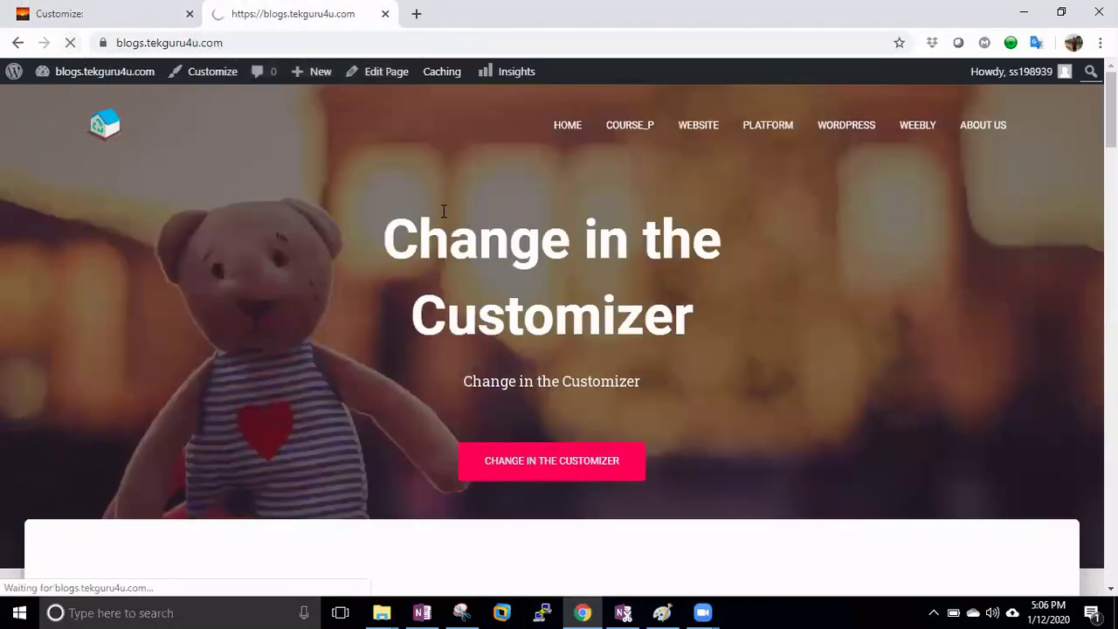
mouse_move(921, 131)
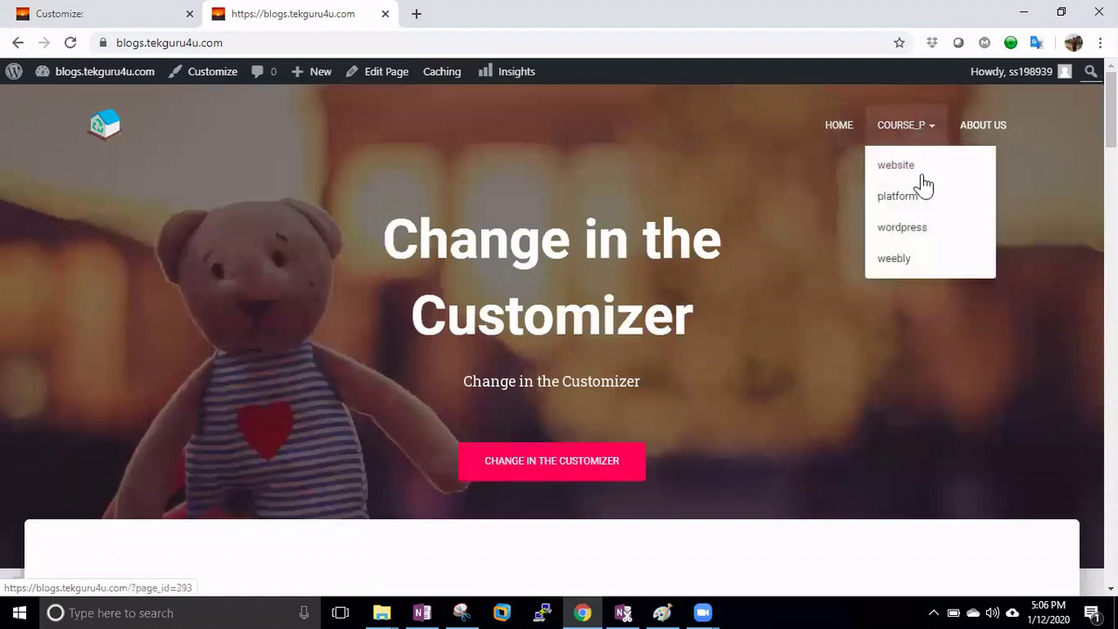
click(904, 253)
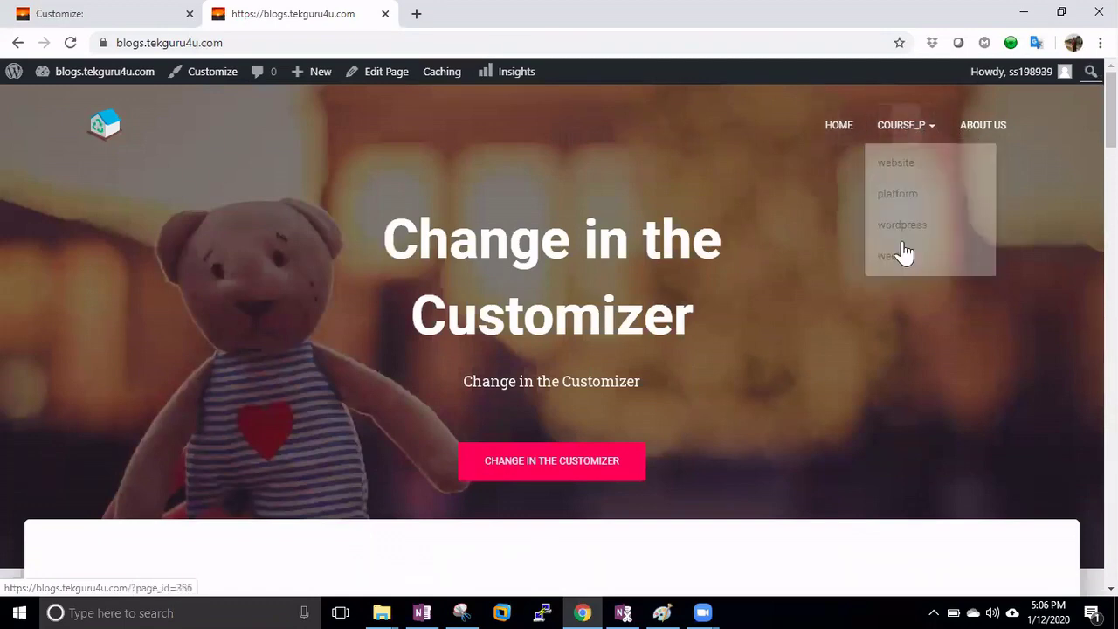
click(101, 13)
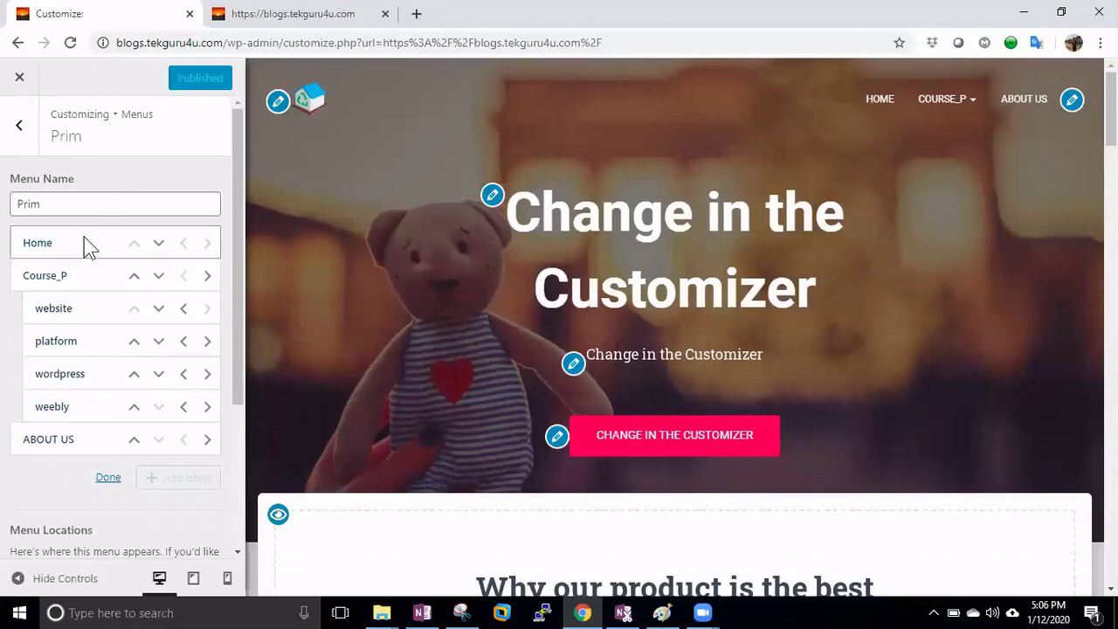
click(270, 13)
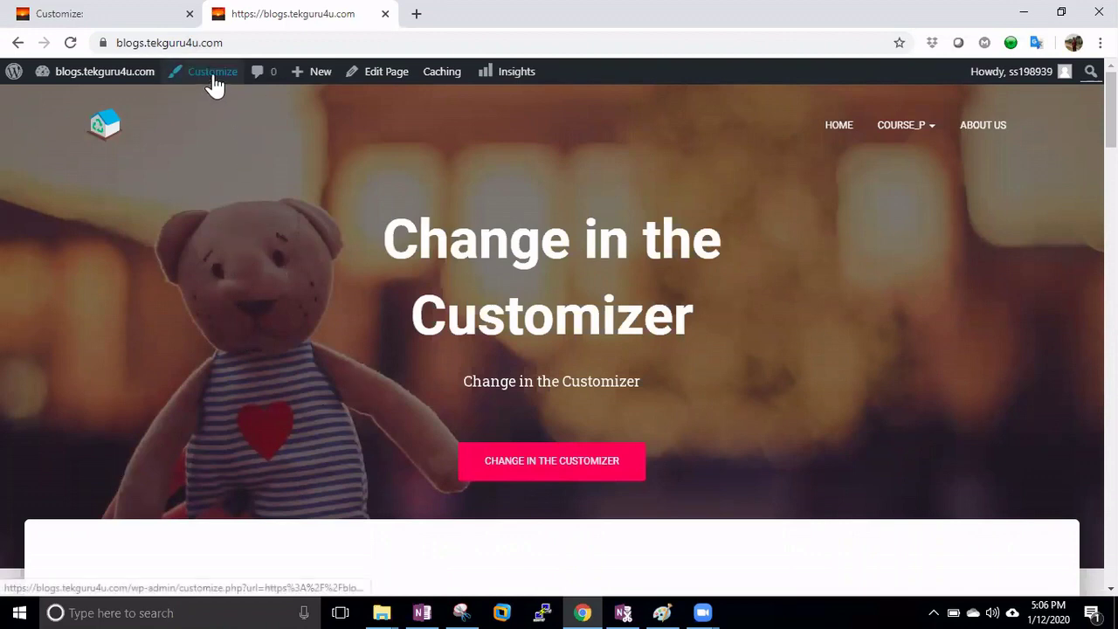
mouse_move(19, 82)
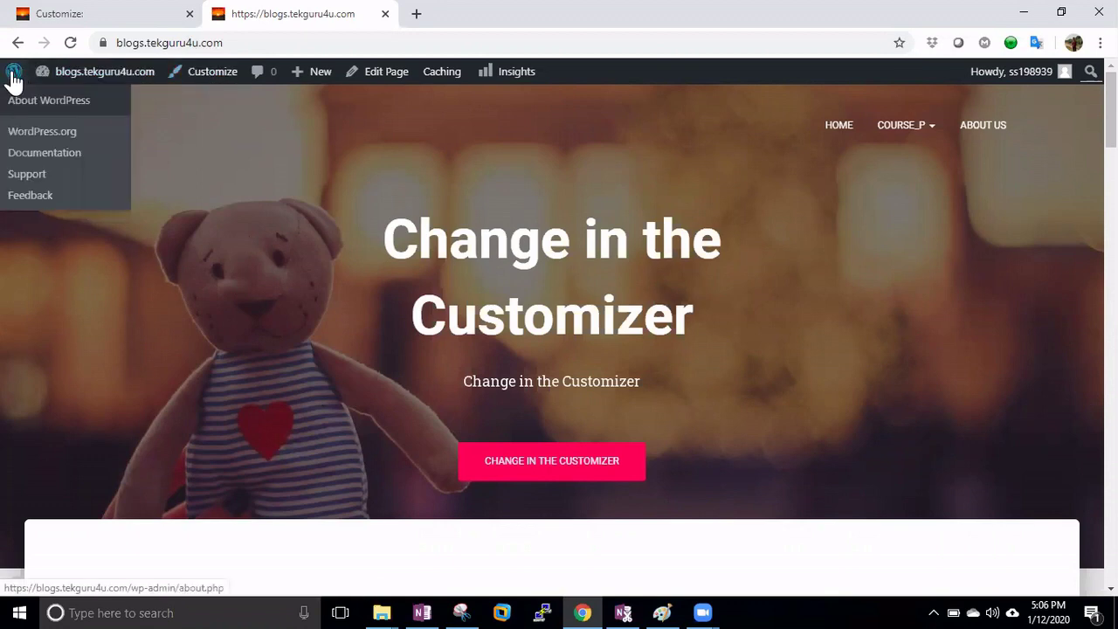
Step: Enter the admin via the WordPress logo and go to Appearance > Menus to view the Main menu
click(14, 77)
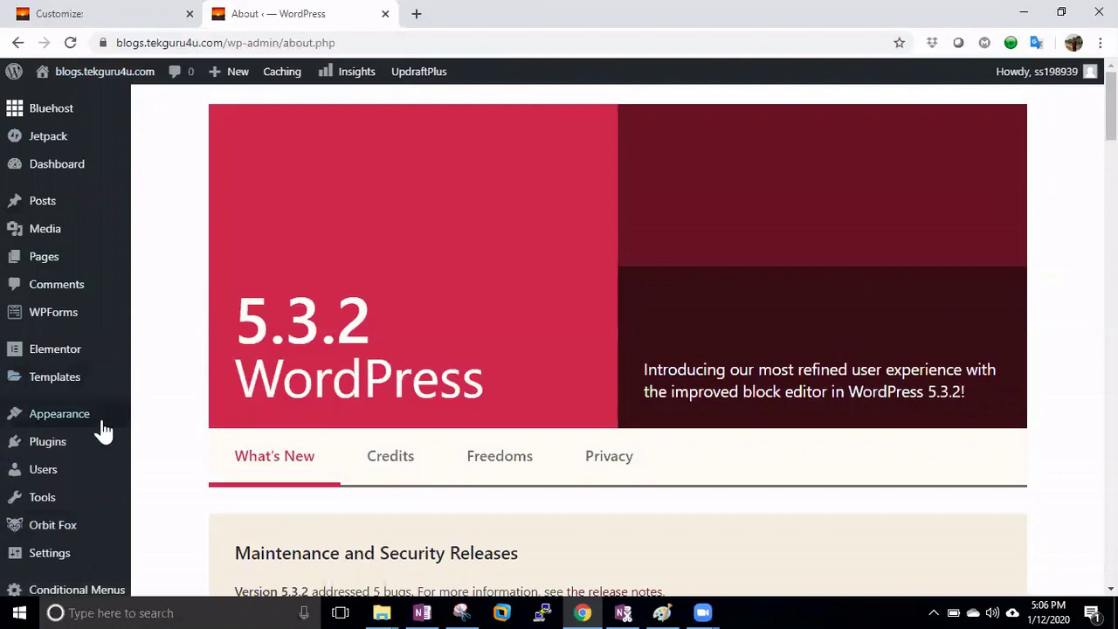
mouse_move(60, 420)
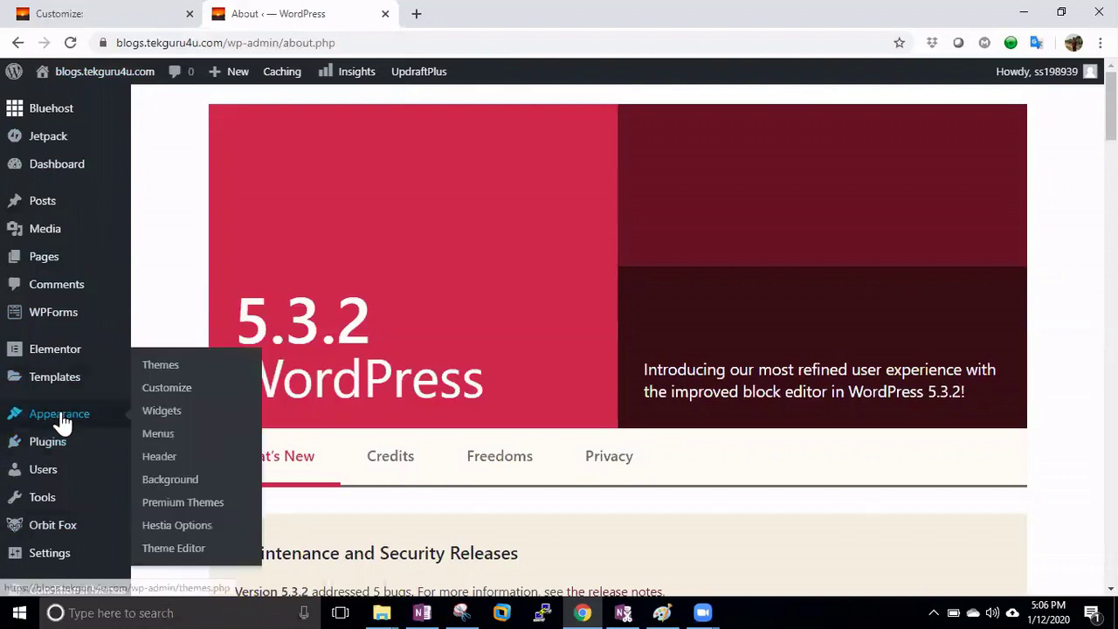
click(175, 434)
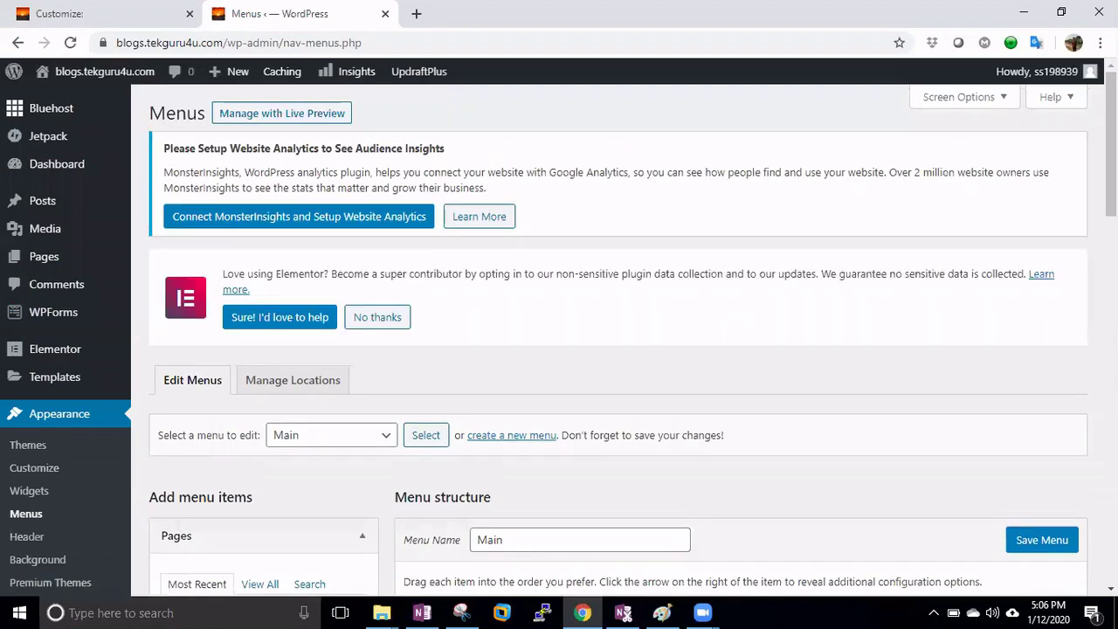
scroll(175, 444, down, 3)
scroll(491, 302, down, 2)
scroll(491, 301, up, 3)
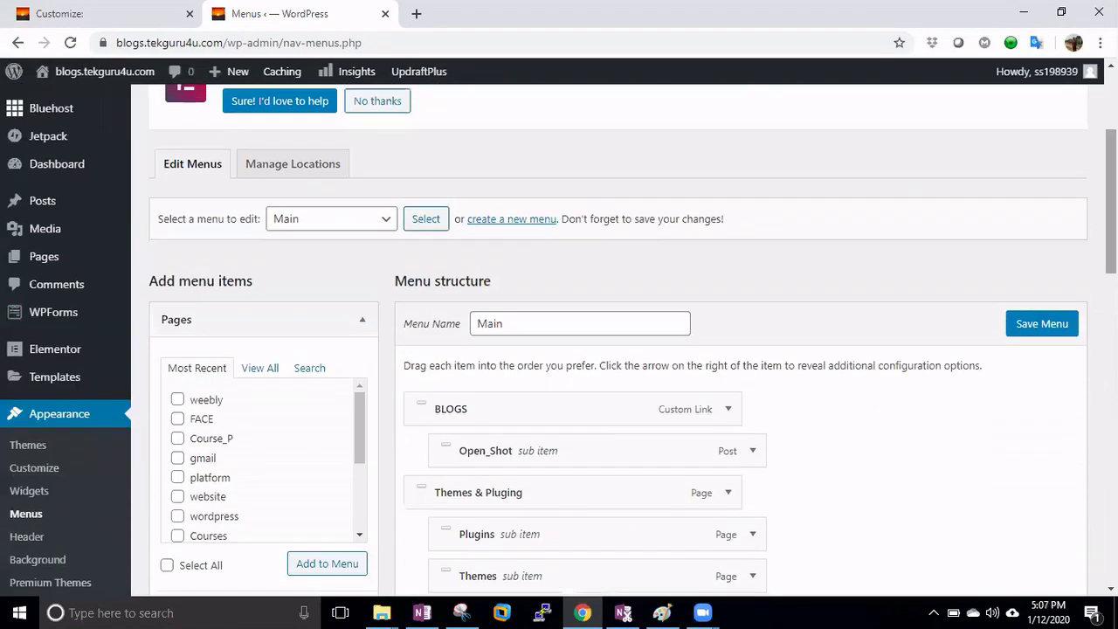
Step: Create a new menu named 'secondary' for the Primary Menu location
click(510, 224)
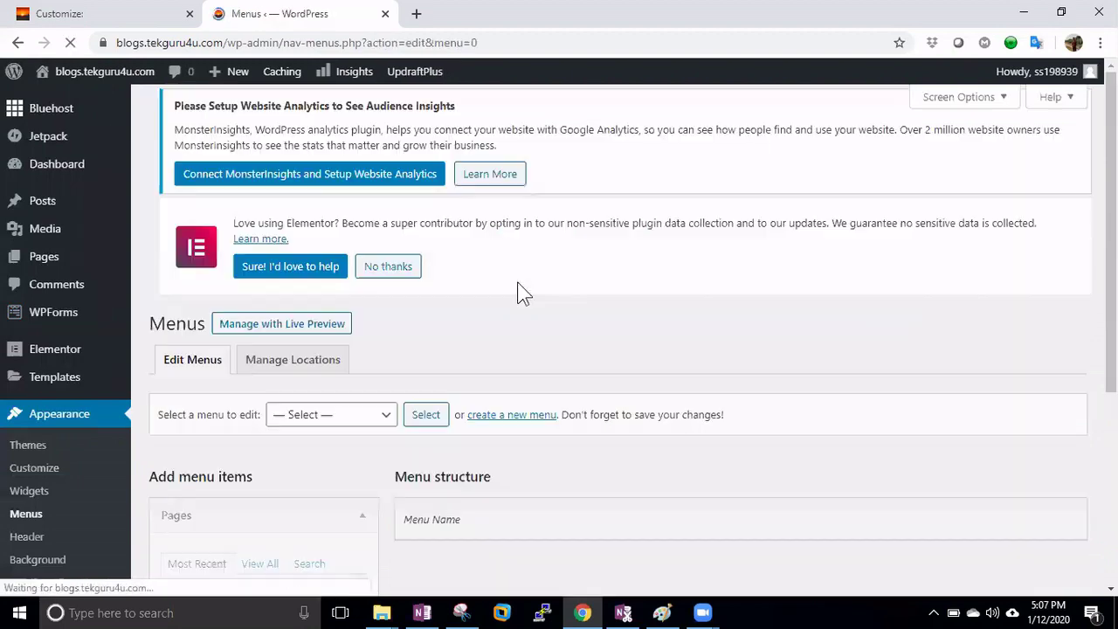
scroll(782, 434, down, 2)
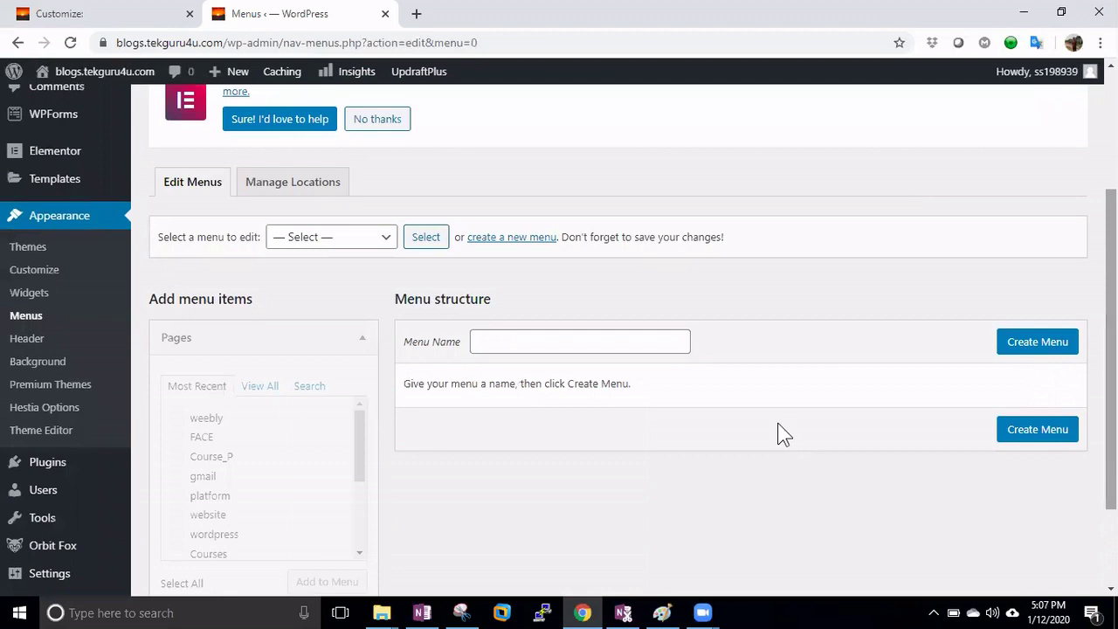
click(515, 338)
text(sec)
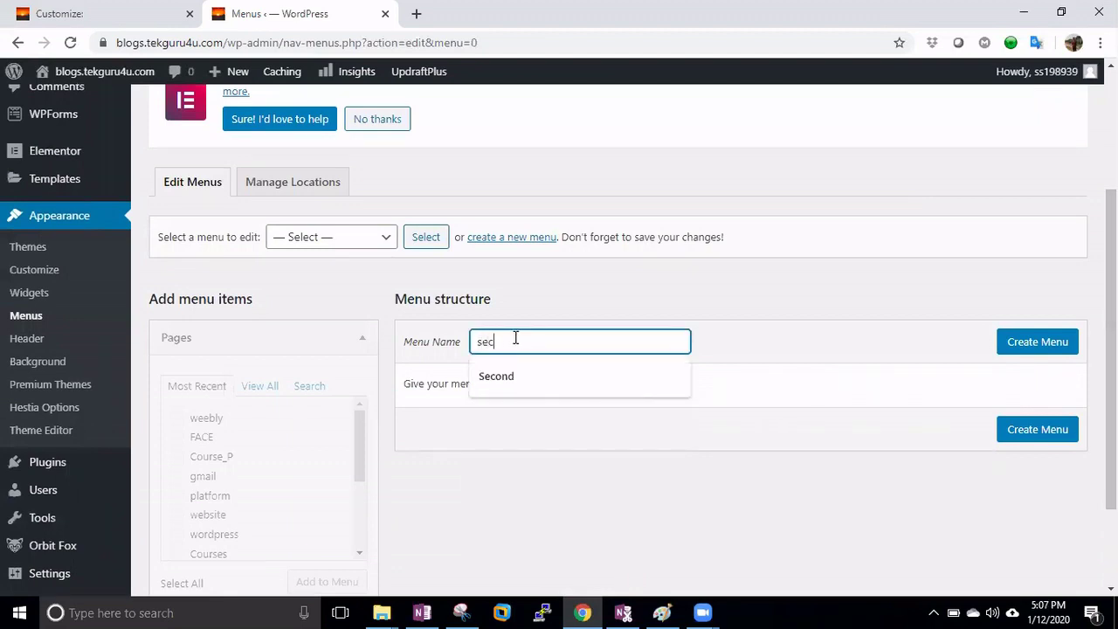
text(ondary)
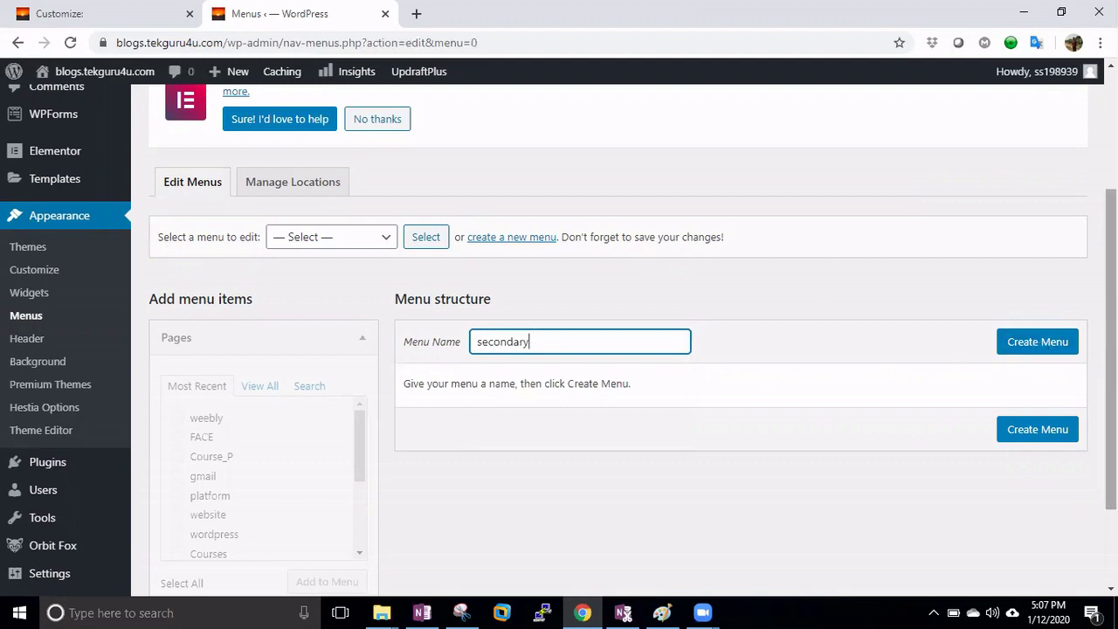
scroll(786, 366, down, 2)
click(1029, 231)
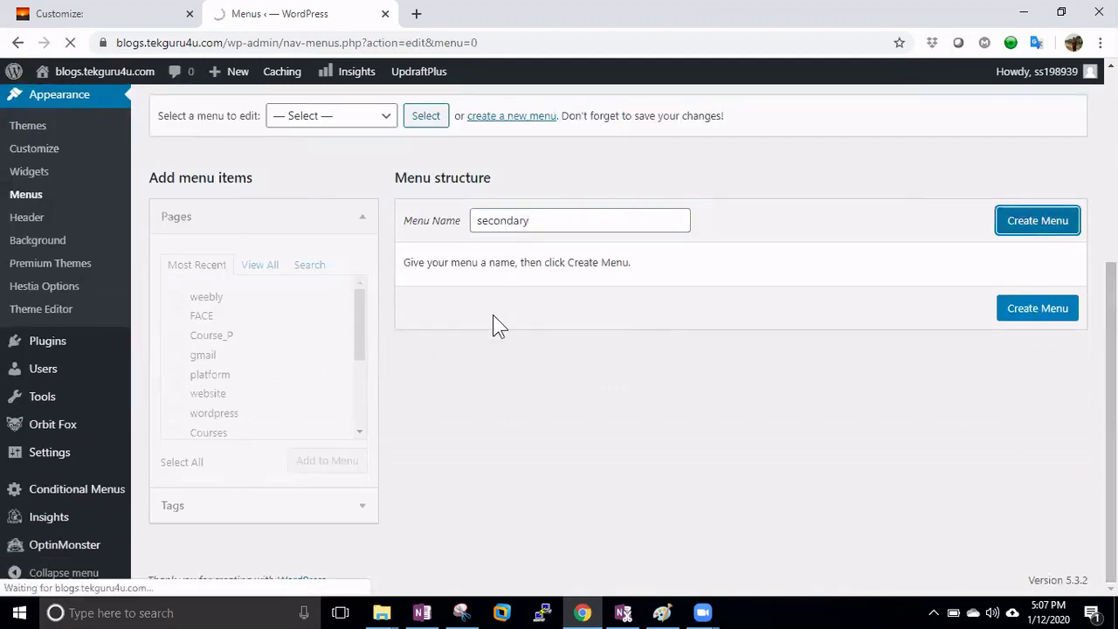
scroll(943, 218, down, 4)
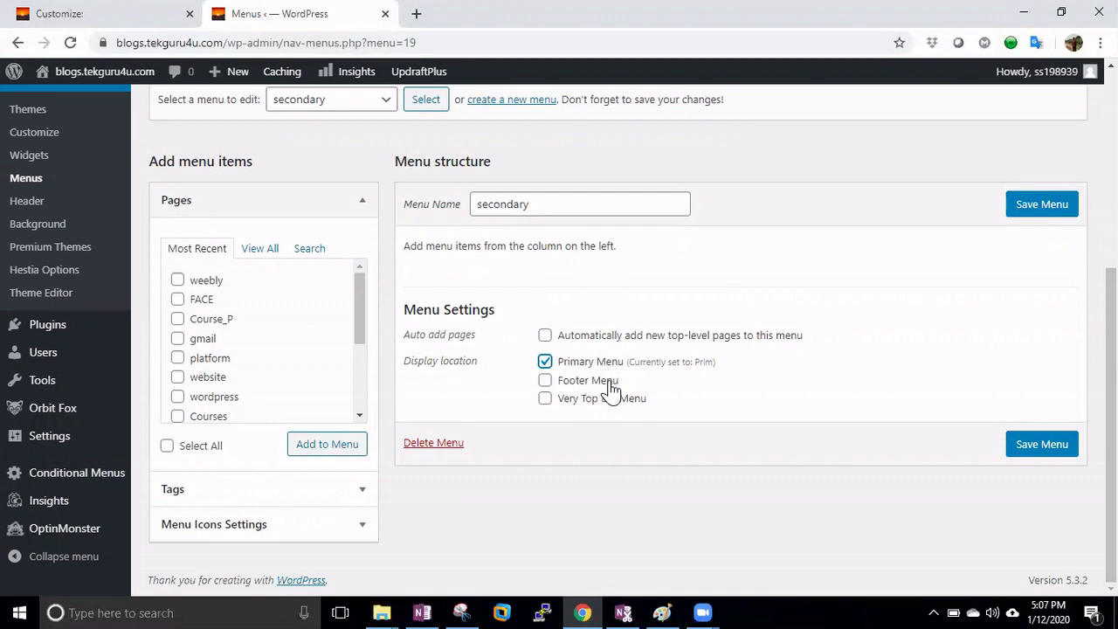
Step: Add the Course_P, gmail, weebly, FACE and platform pages to 'secondary' and save the menu
double_click(545, 203)
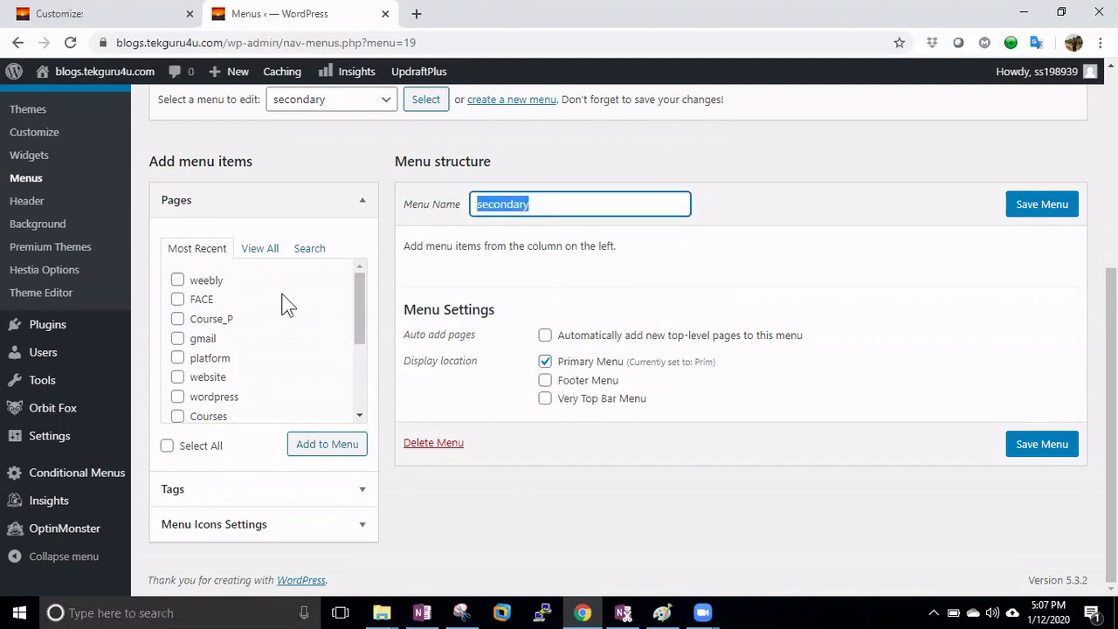
click(339, 209)
click(250, 227)
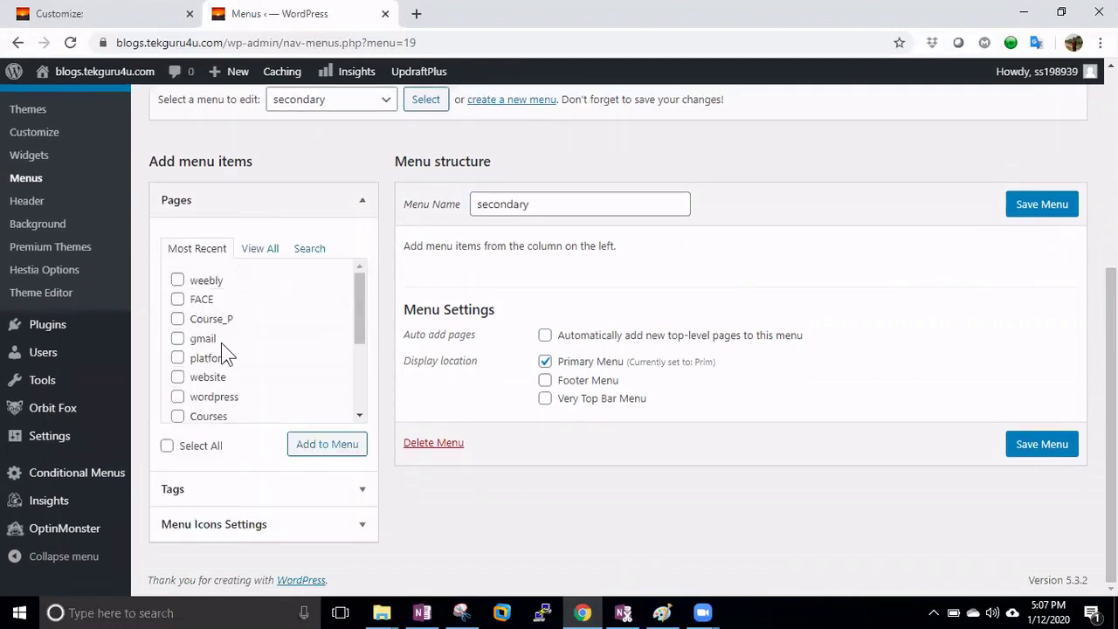
click(178, 319)
click(178, 376)
click(179, 280)
click(179, 300)
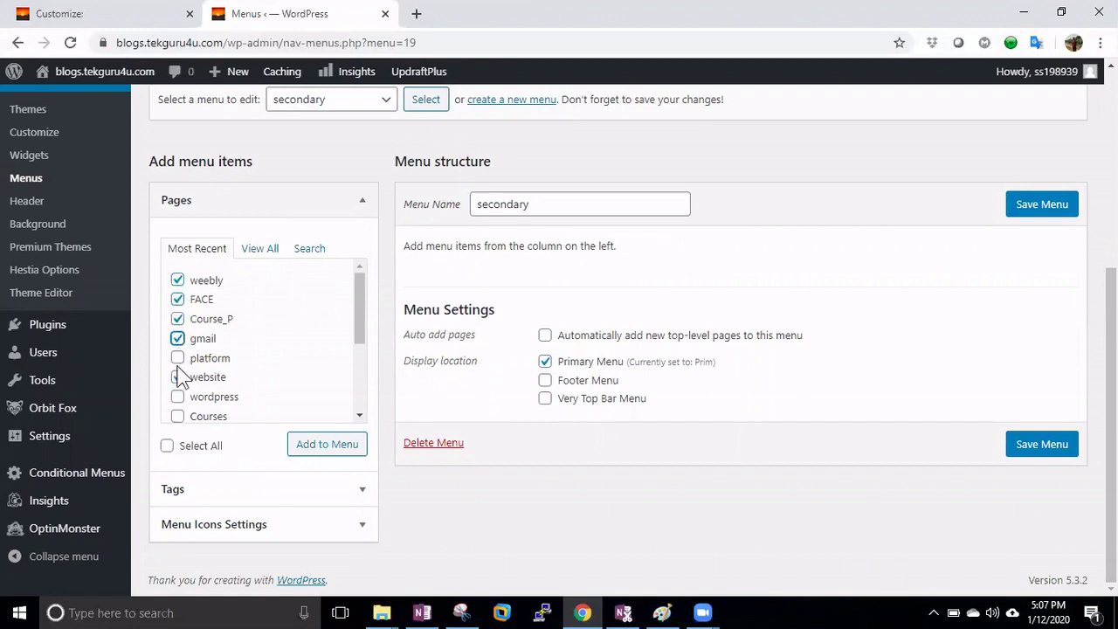
click(178, 359)
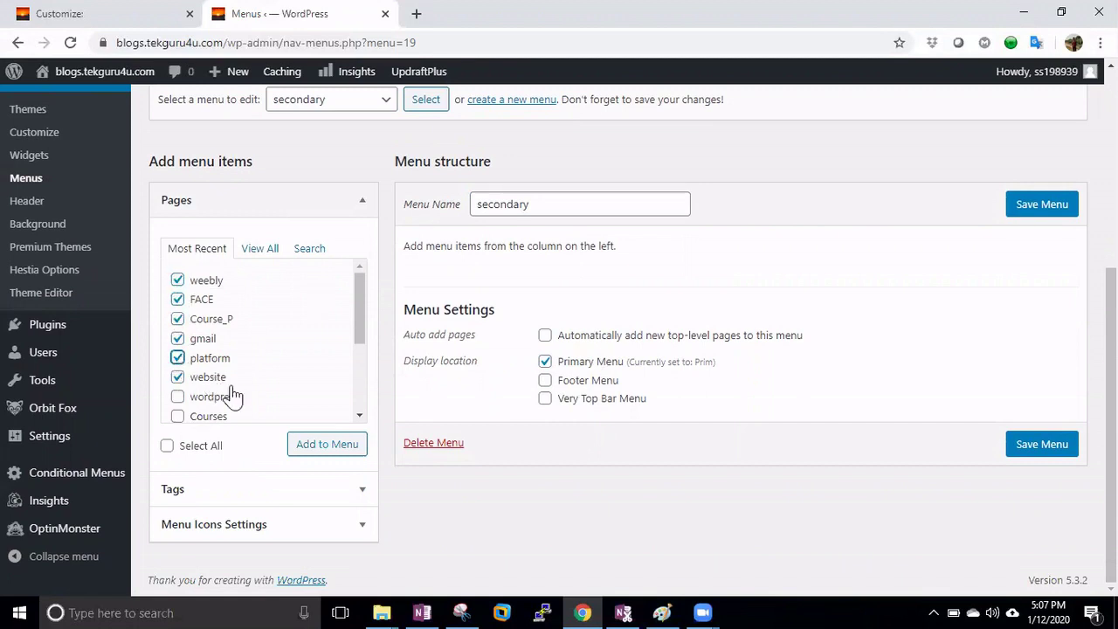
click(332, 455)
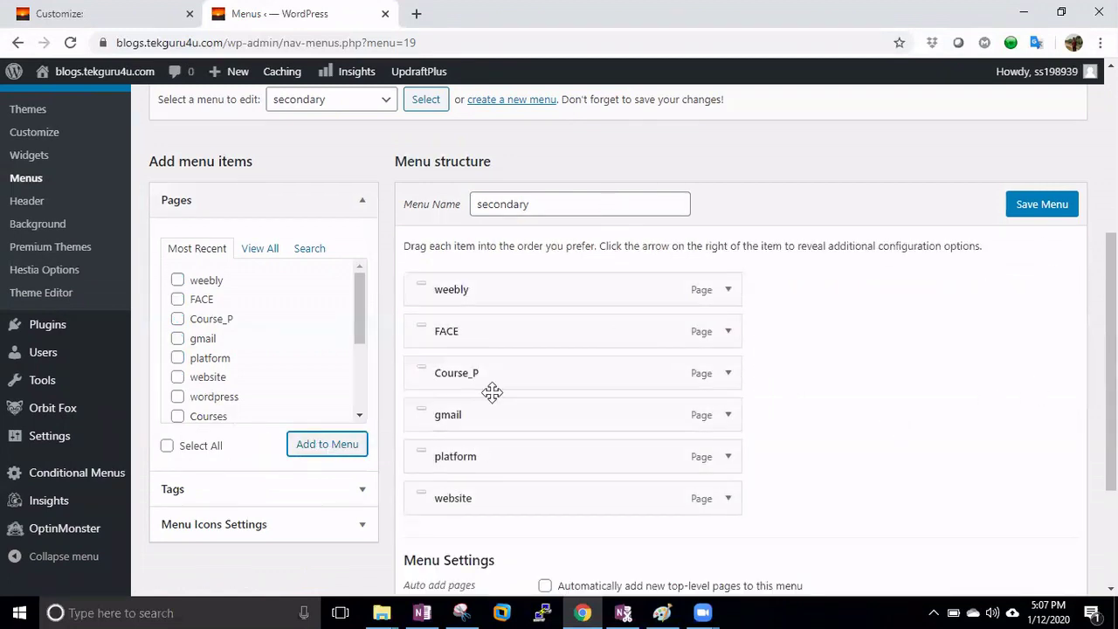
click(1050, 209)
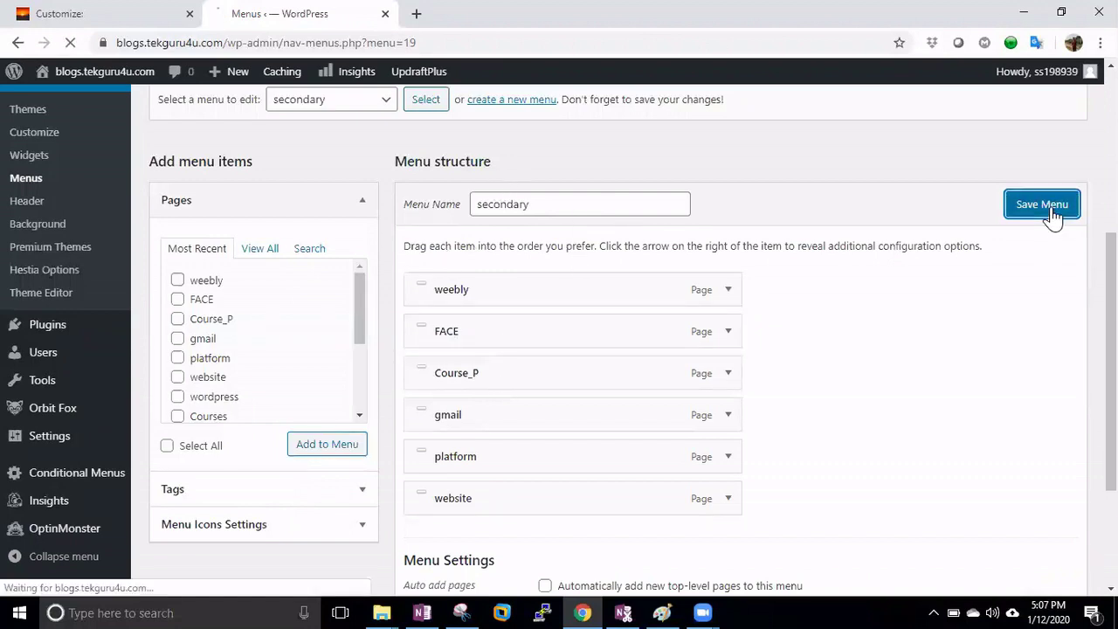
Step: Load blogs.tekguru4u.com in a new tab to check the header menu, then return to Menus
click(419, 14)
text(blo)
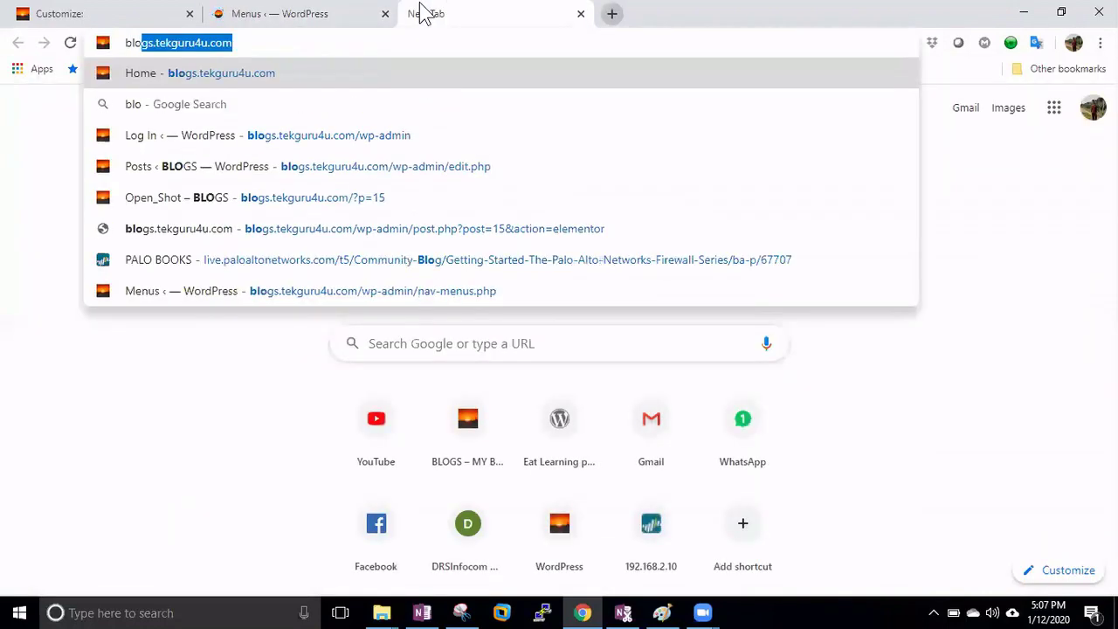
key(Return)
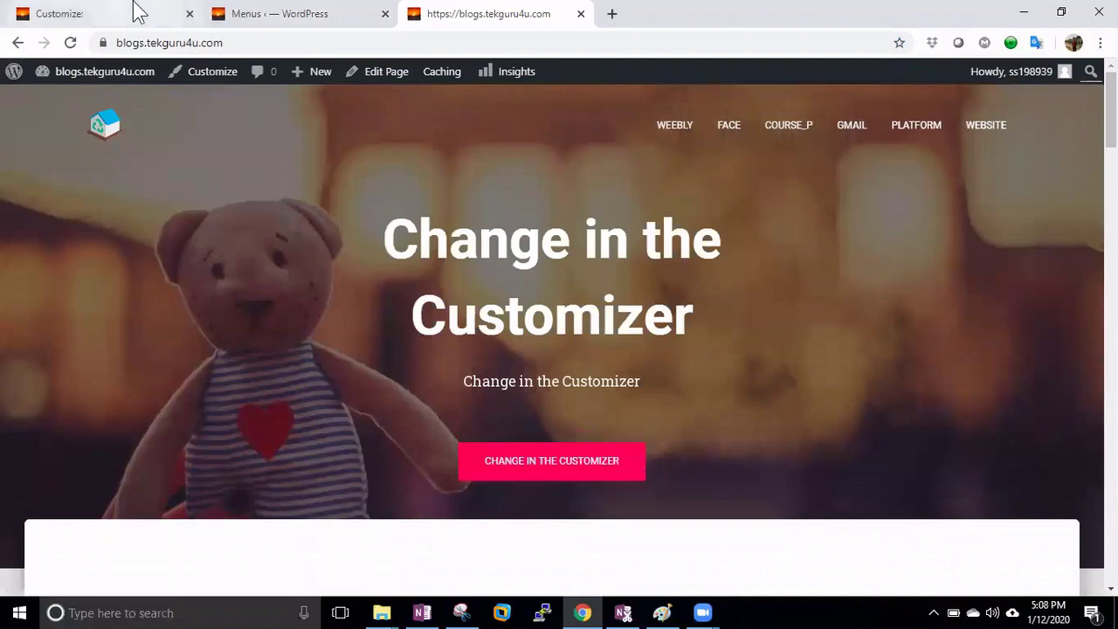
click(266, 12)
scroll(1074, 332, down, 4)
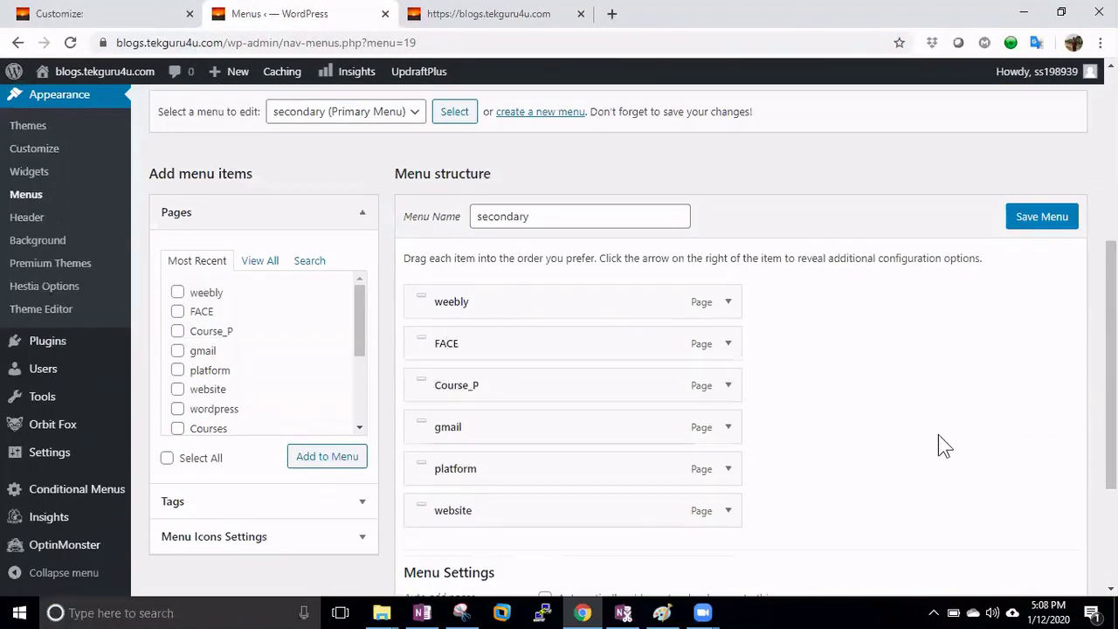
Step: Go to Pages > All Pages to list the site's 37 published pages
drag(1111, 367, 1111, 386)
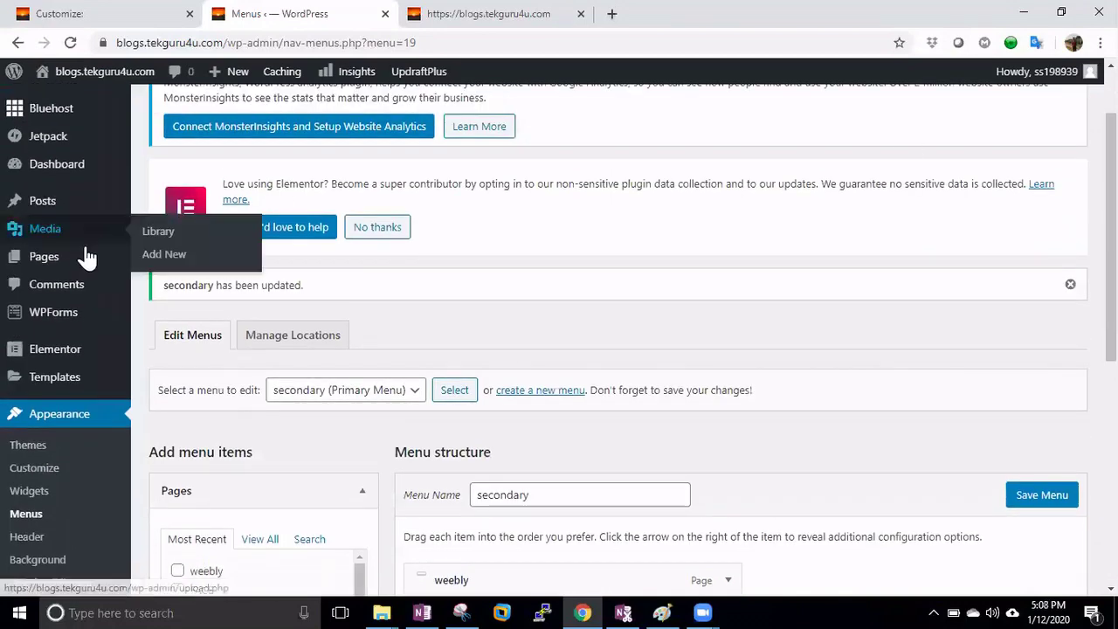
mouse_move(57, 266)
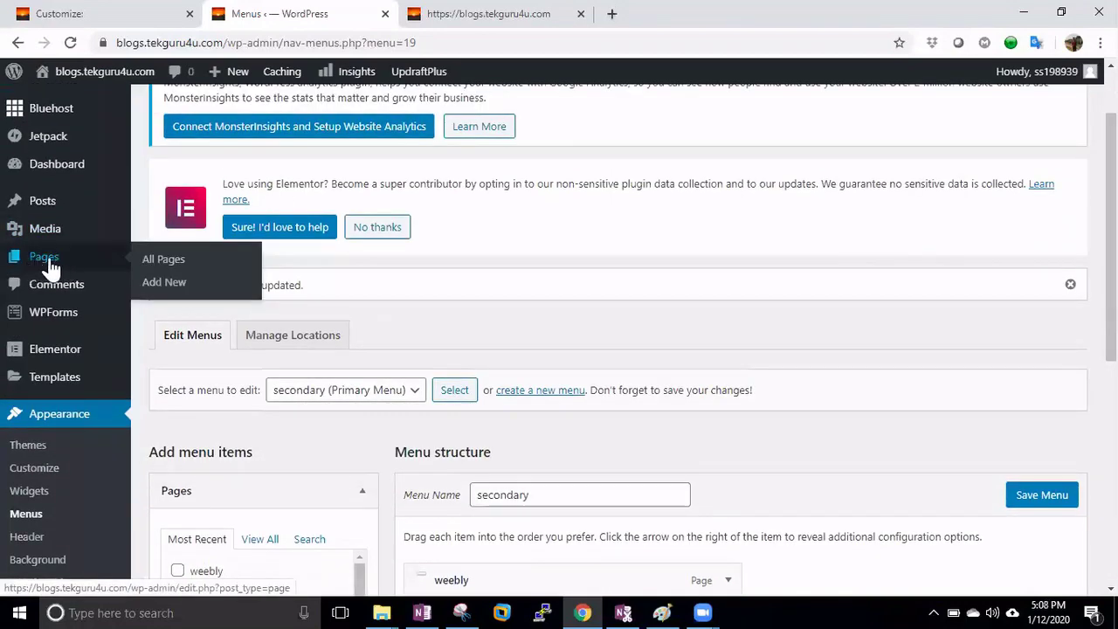
click(168, 284)
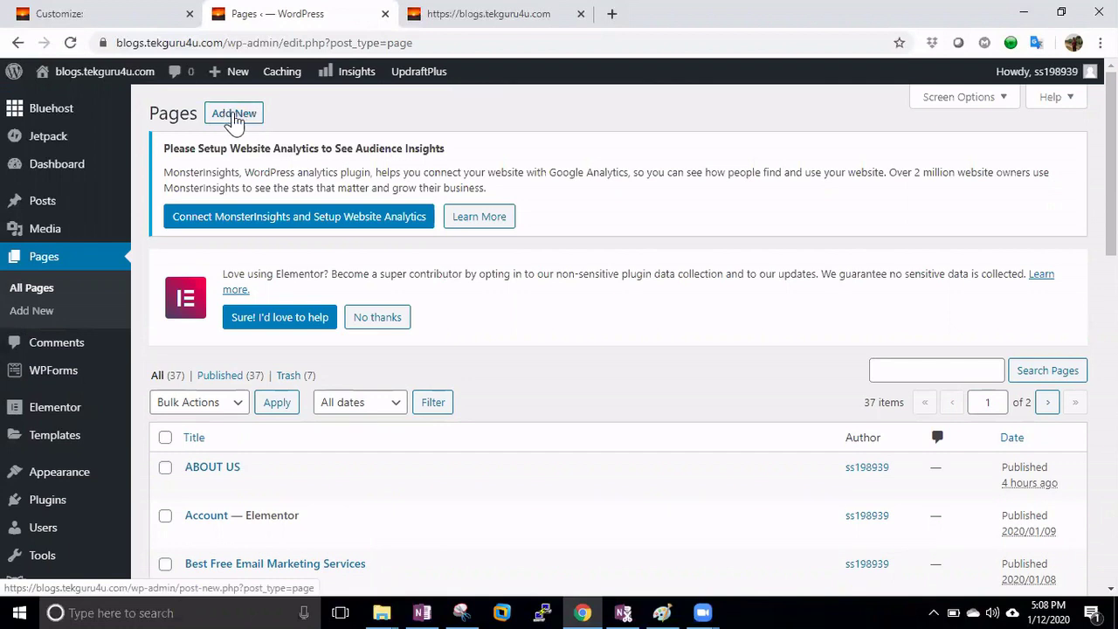
drag(1093, 178, 463, 216)
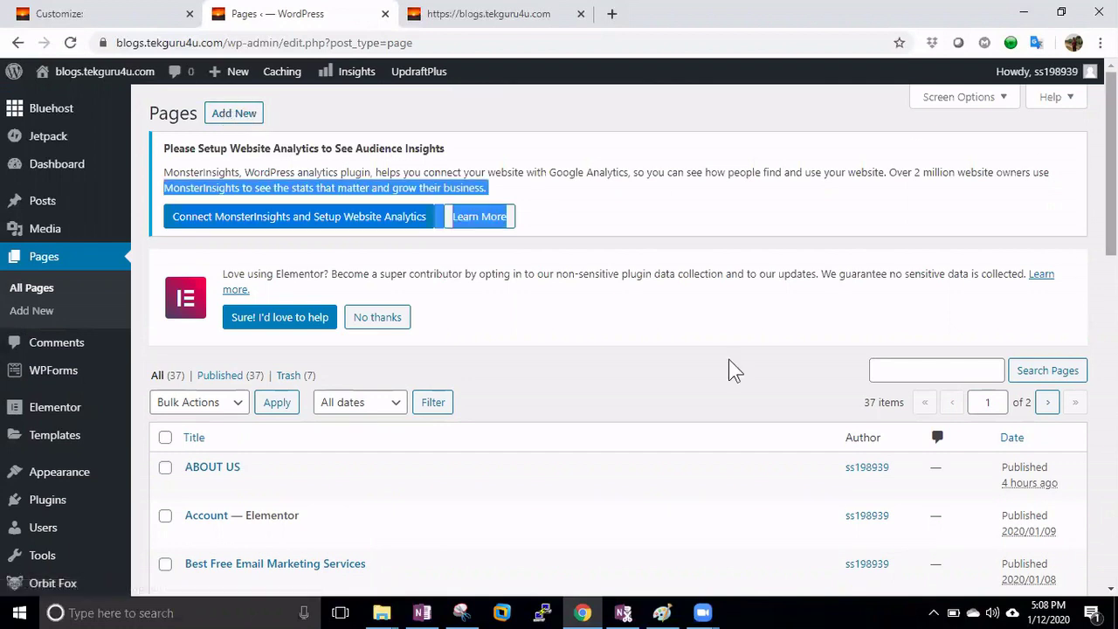